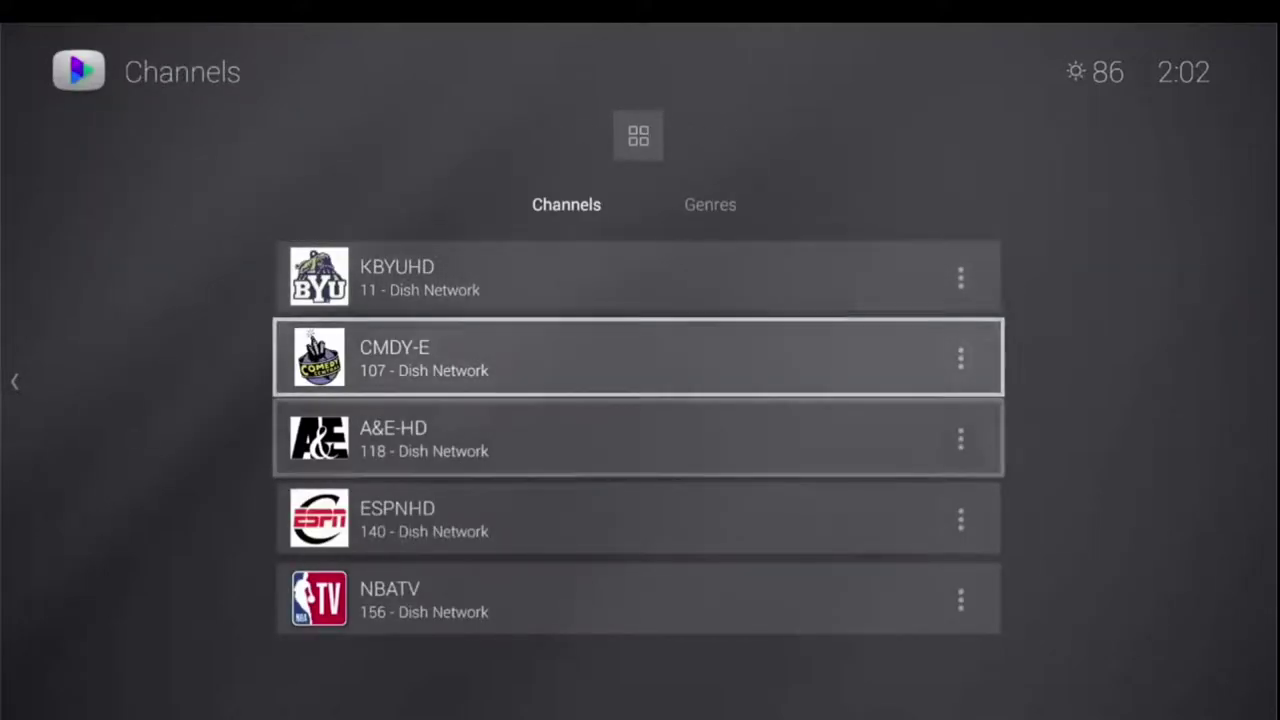
Move down the Control4 Dish channel list from ESPNHD to NBATV
key("Down")
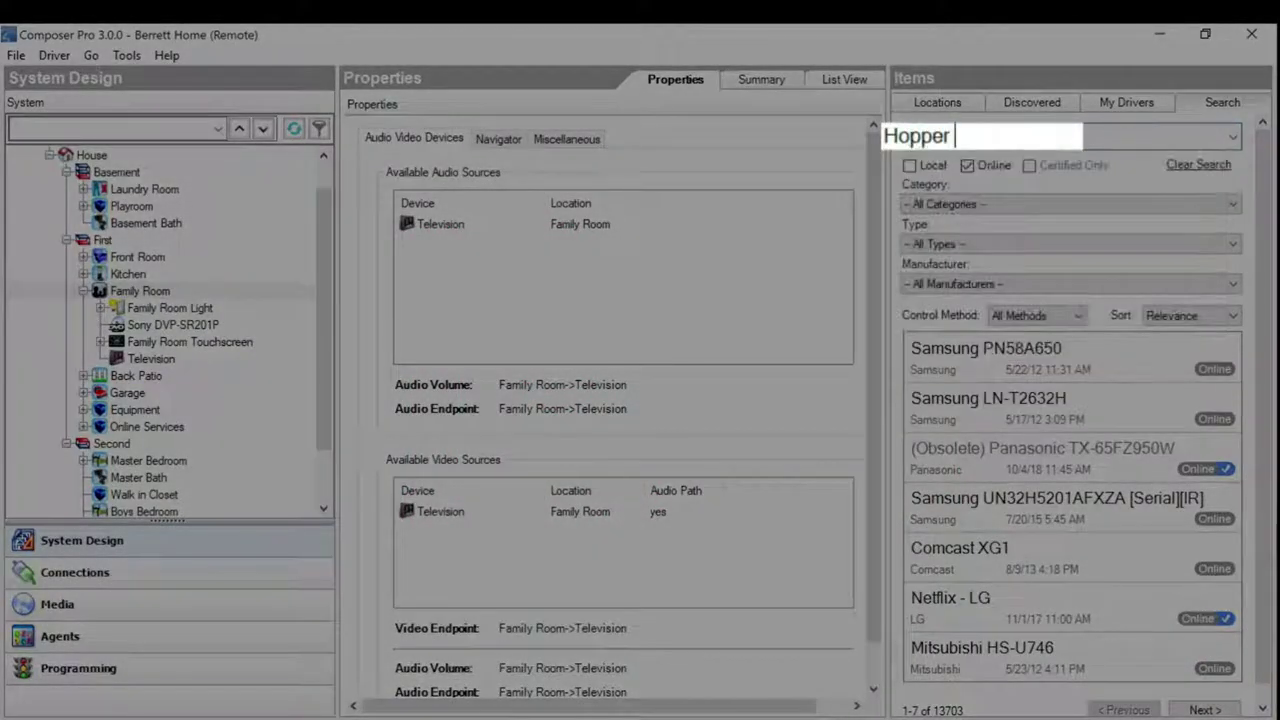
Search for 'Hopper Master Driver' and add the first result to the Family Room
type("Master Driver")
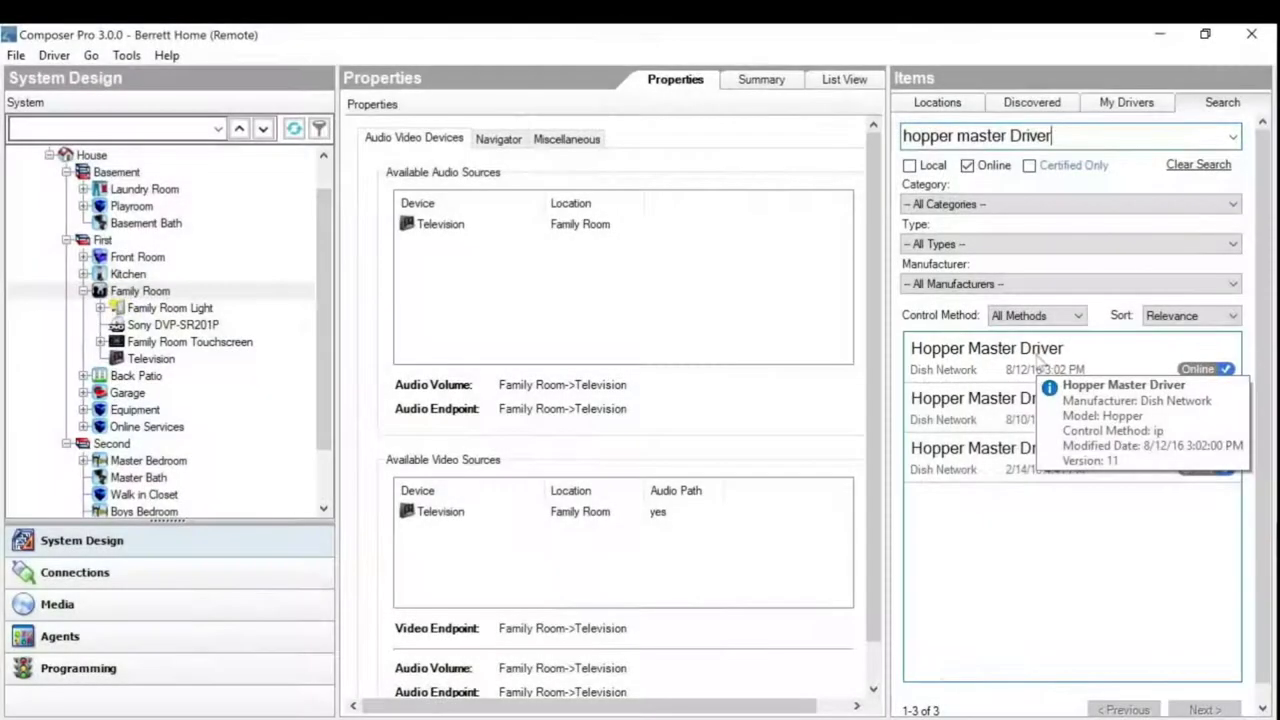
double_click(1040, 360)
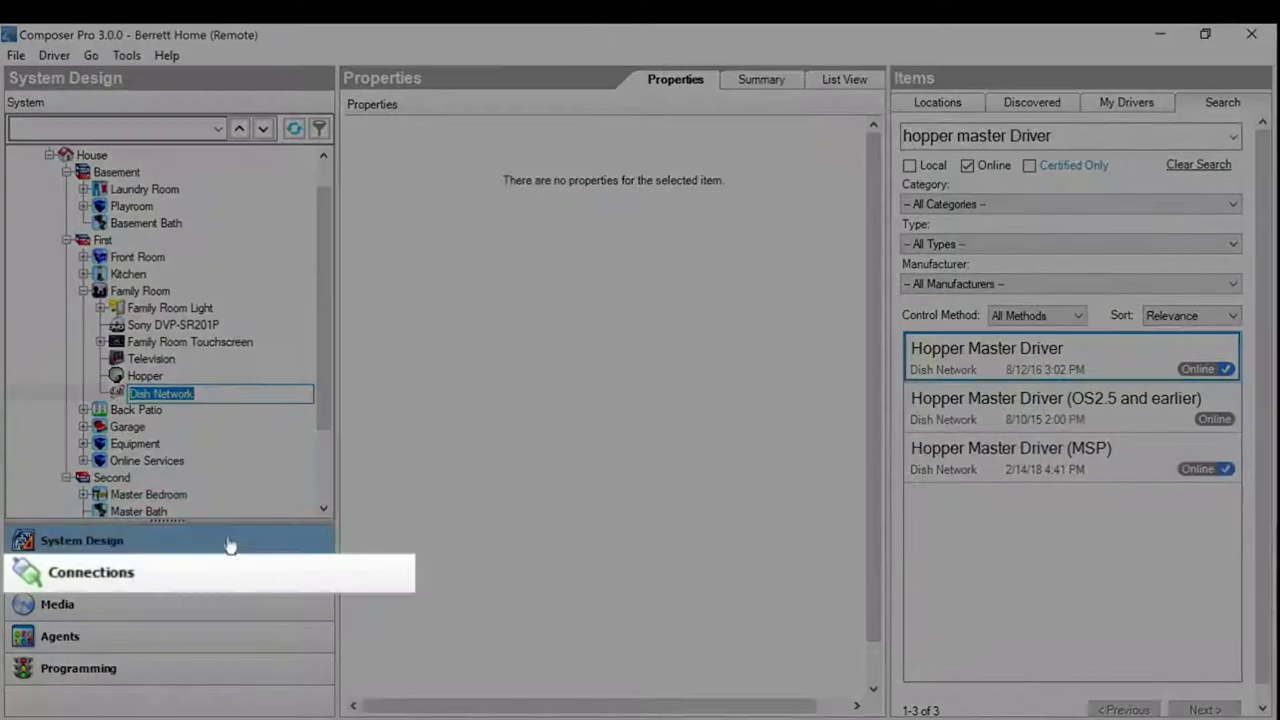
Wire the DISH Network Video output into the Hopper's Satellite Input
left_click(268, 572)
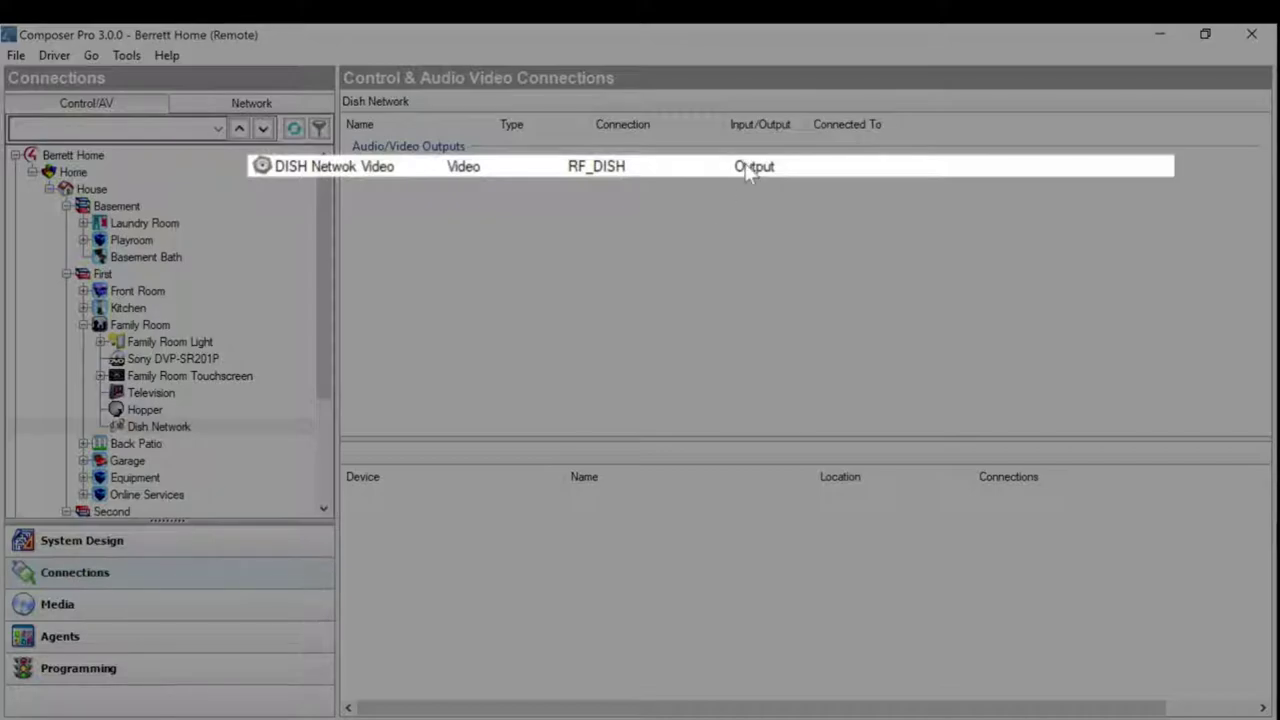
left_click_drag(744, 165, 744, 226)
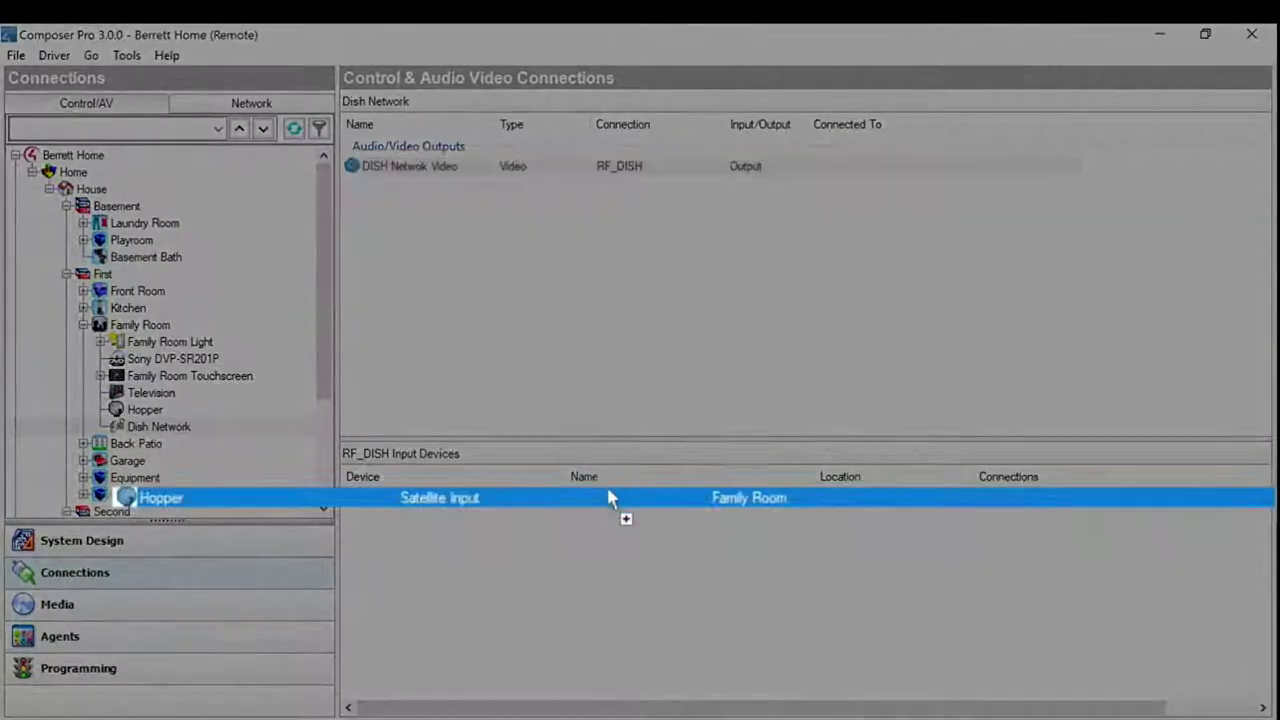
left_click_drag(744, 226, 605, 492)
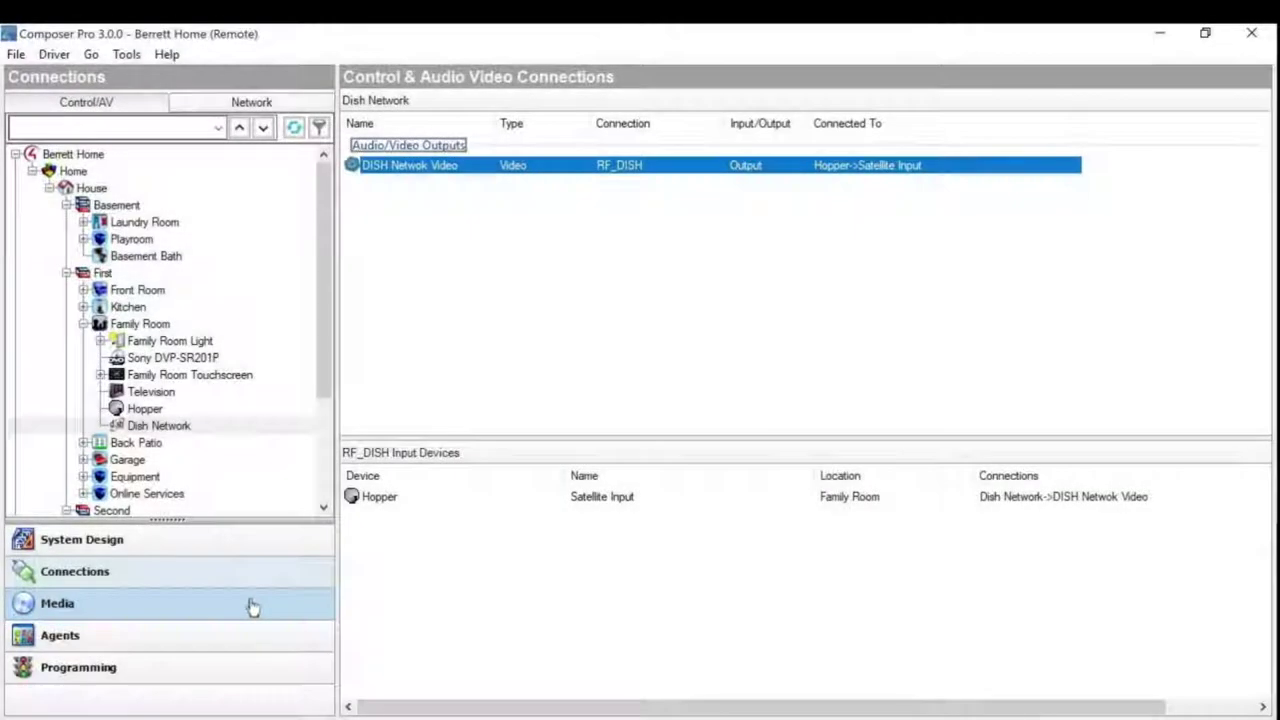
Look up channel lineups for zip 84020 and choose the Dish Salt Lake City provider
left_click(251, 605)
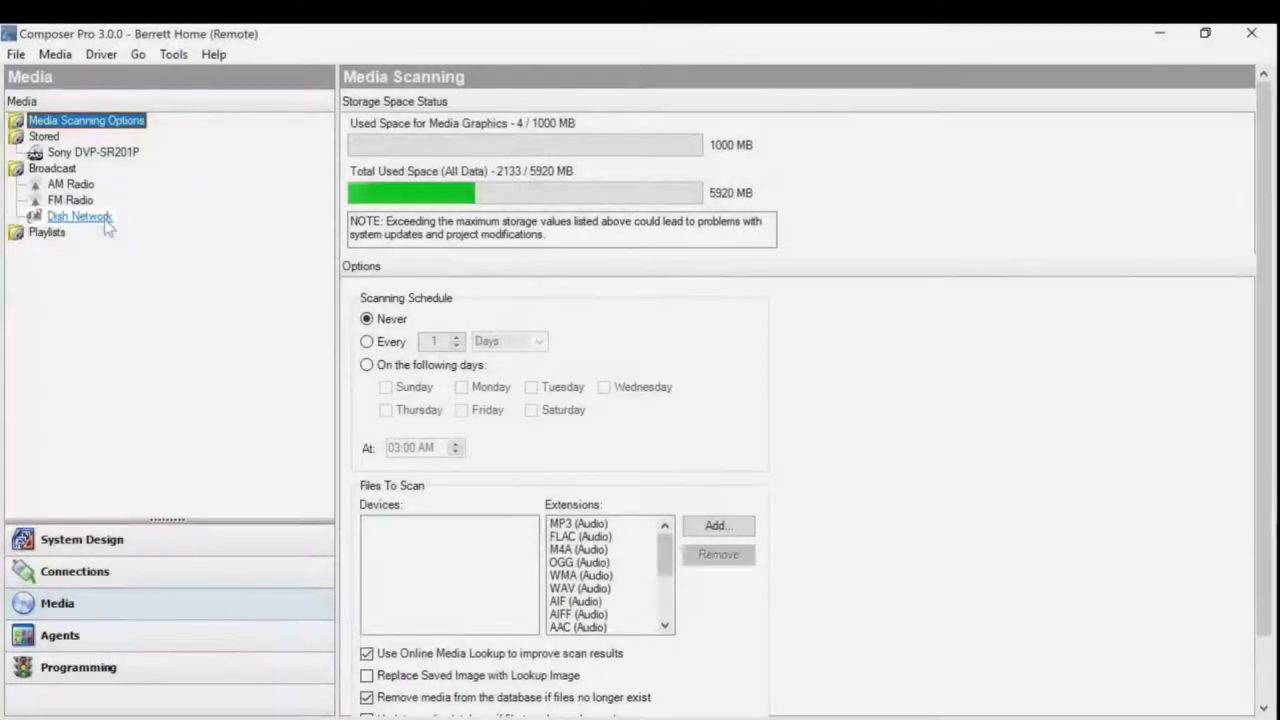
left_click(105, 220)
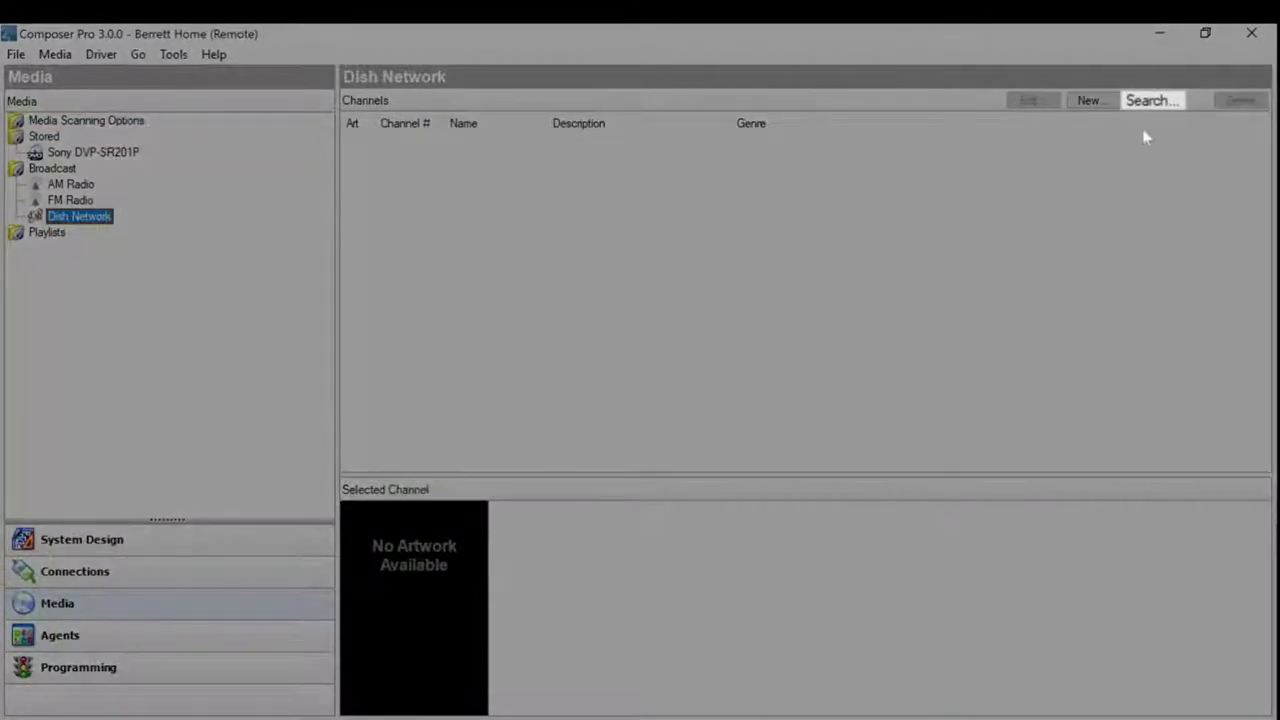
left_click(1176, 102)
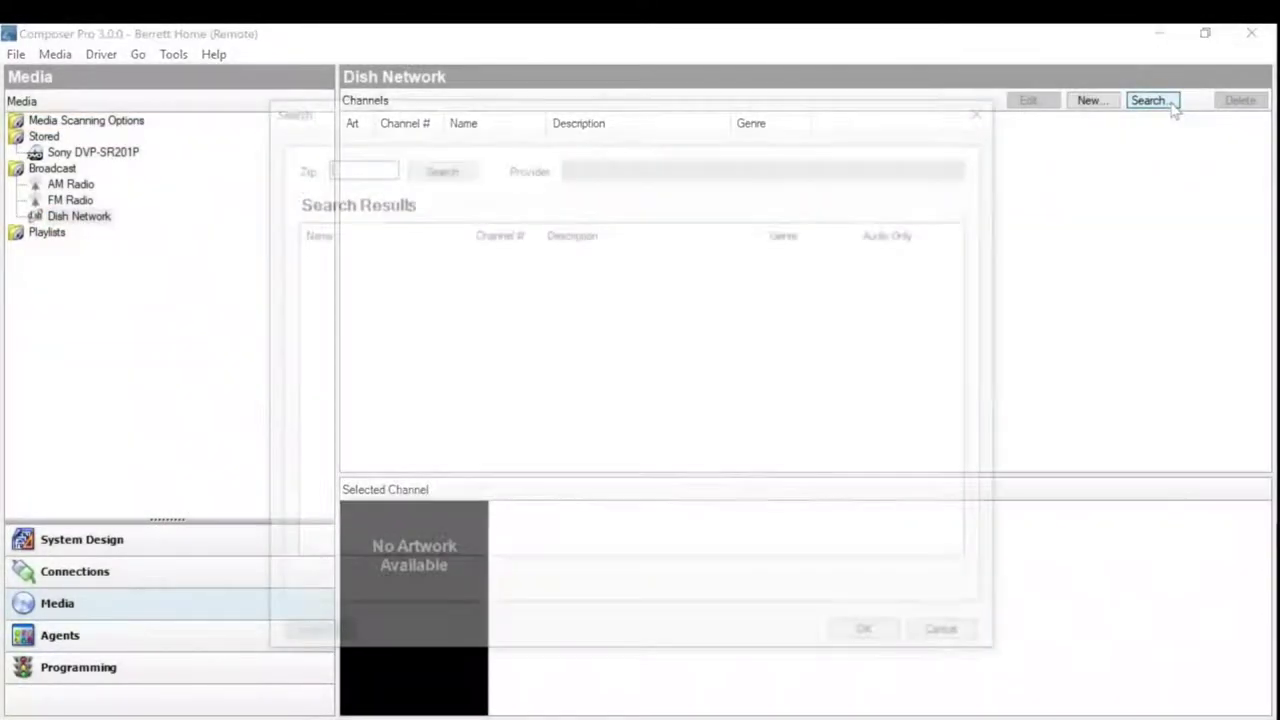
type("8402")
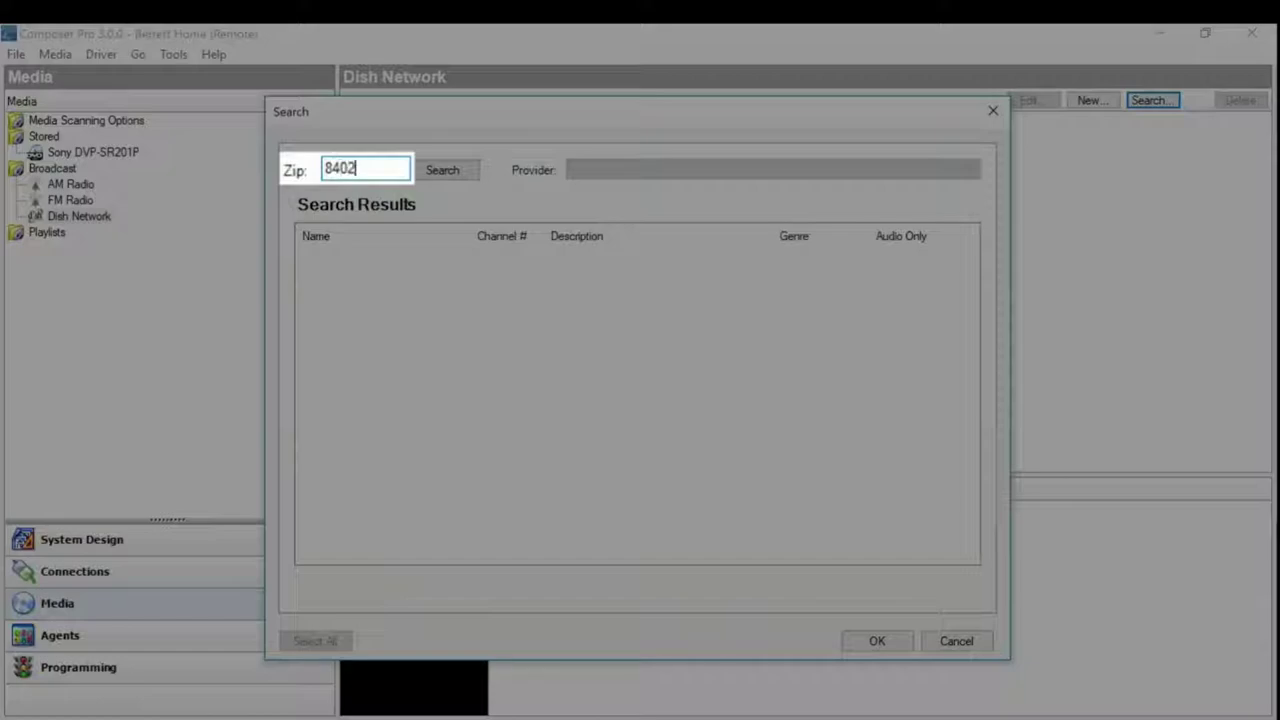
type("0")
left_click(466, 172)
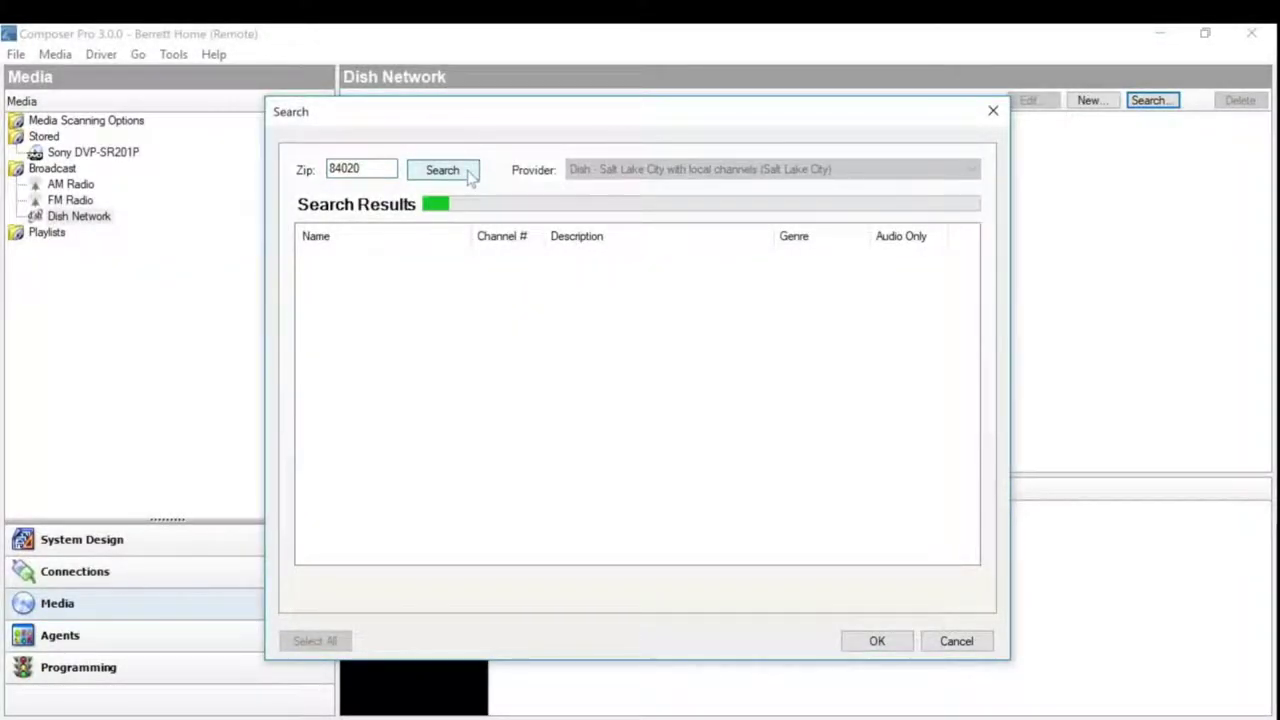
left_click(965, 169)
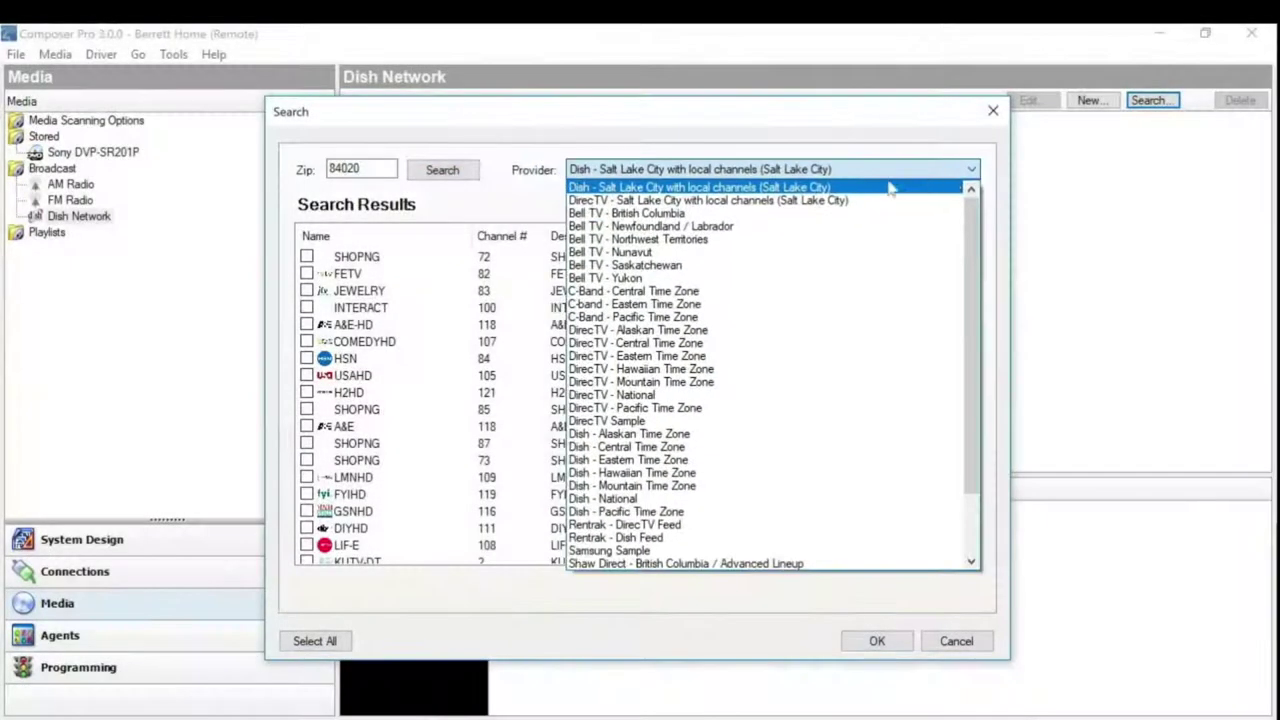
left_click(866, 188)
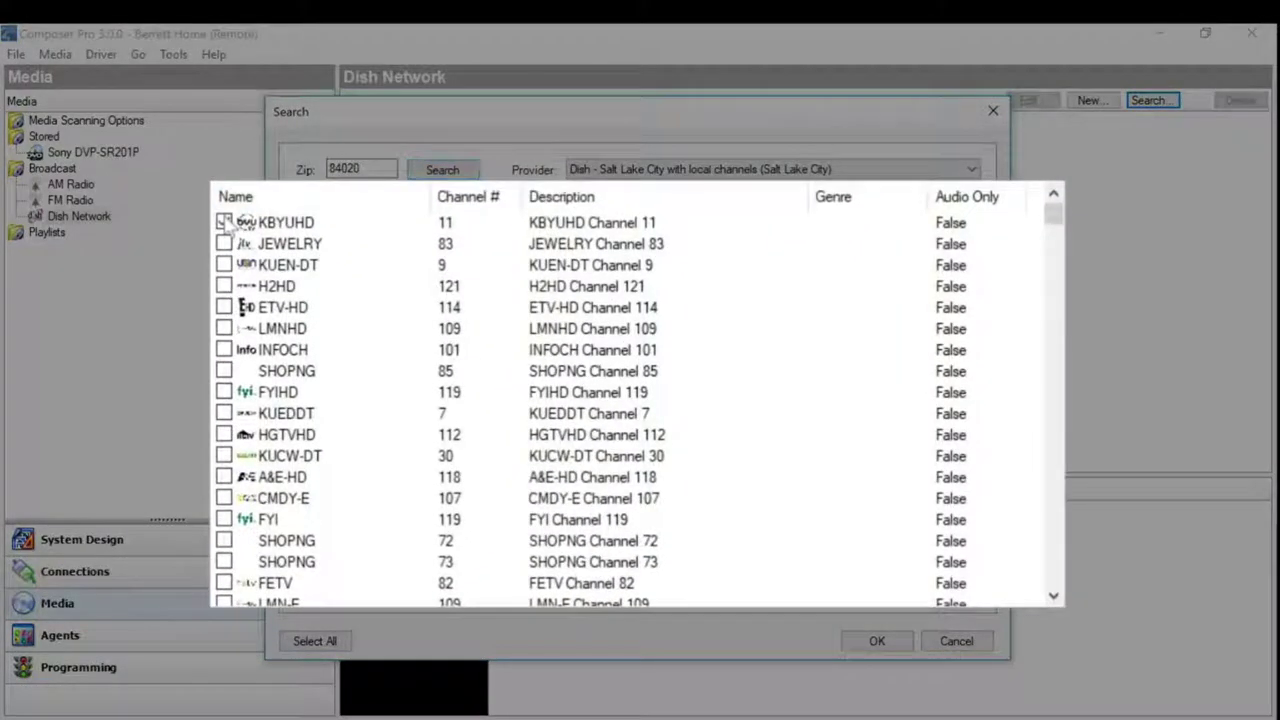
Check KBYUHD, A&E-HD, NBAHD and ESPNHD and import them into Dish Network
left_click(288, 248)
left_click(288, 464)
left_click(224, 477)
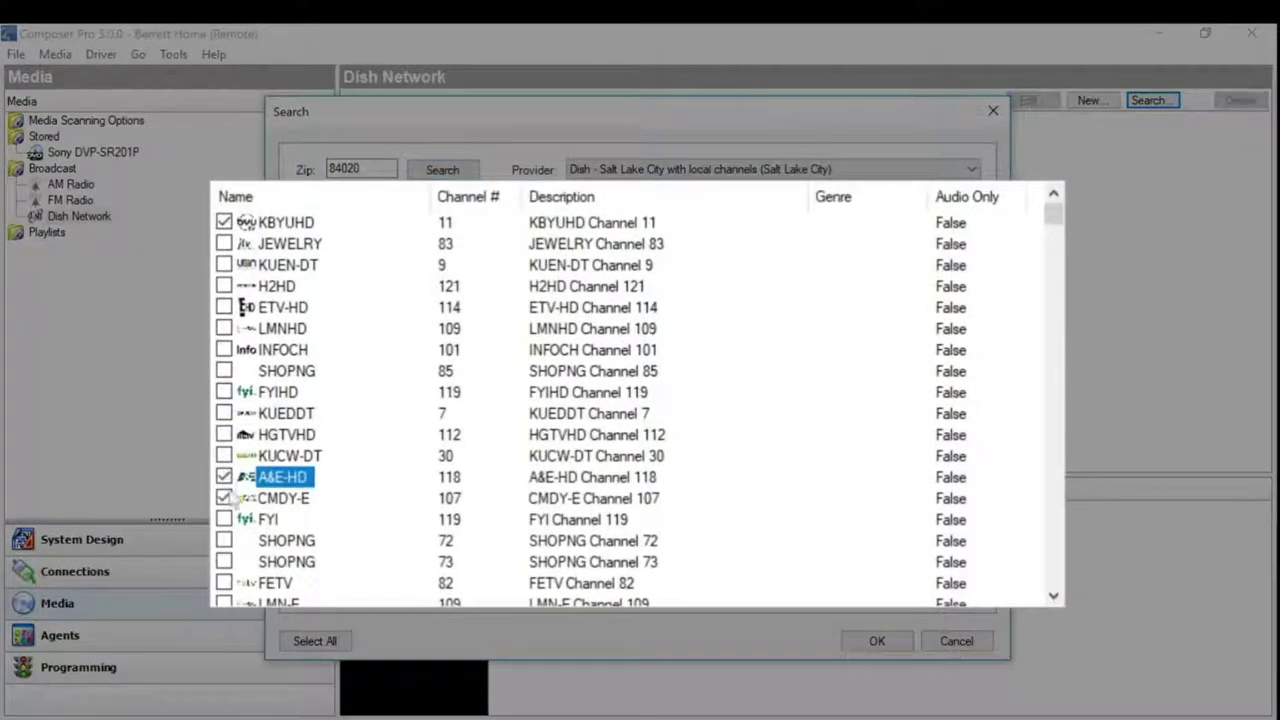
scroll(975, 262, "down", 5)
scroll(975, 262, "up", 5)
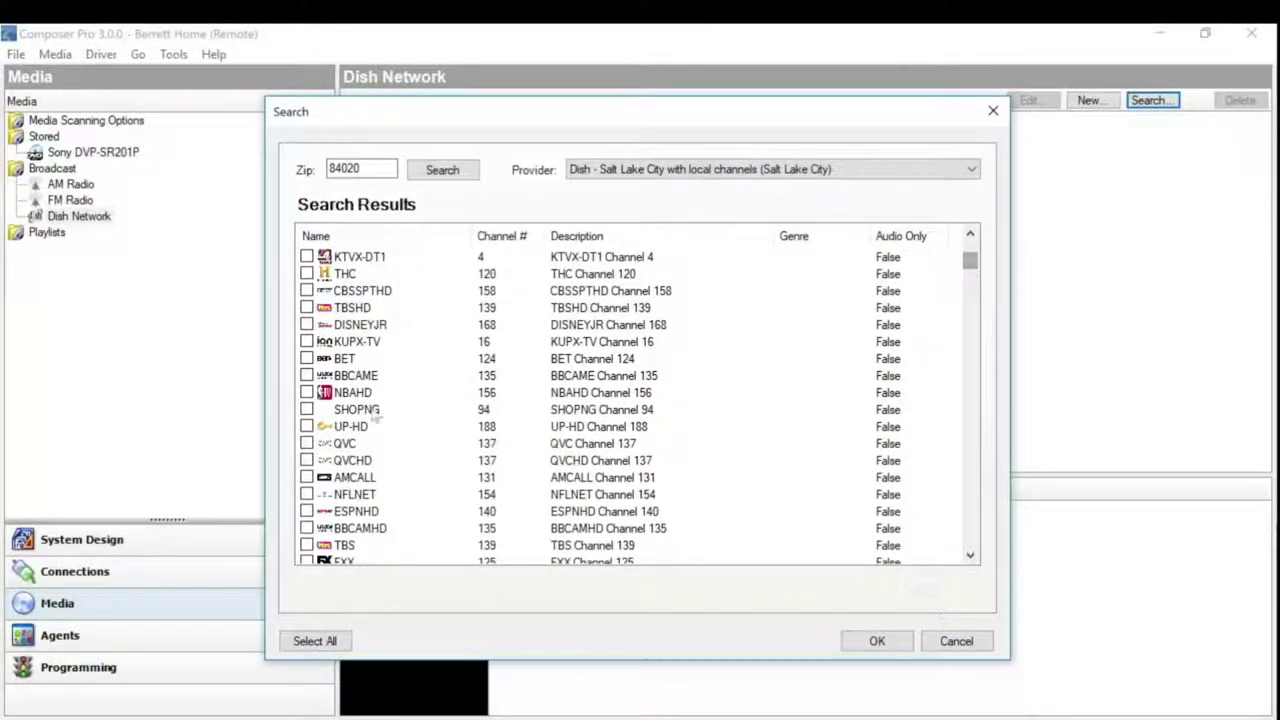
left_click(306, 392)
left_click(306, 511)
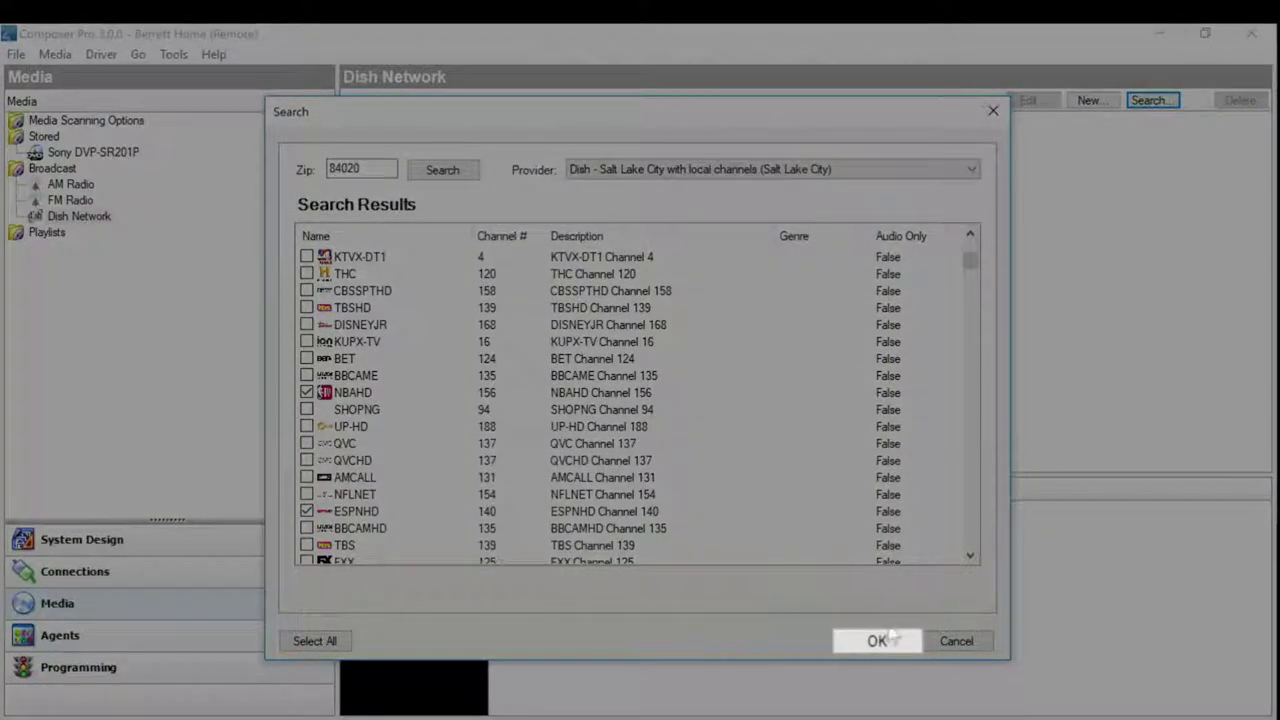
left_click(884, 640)
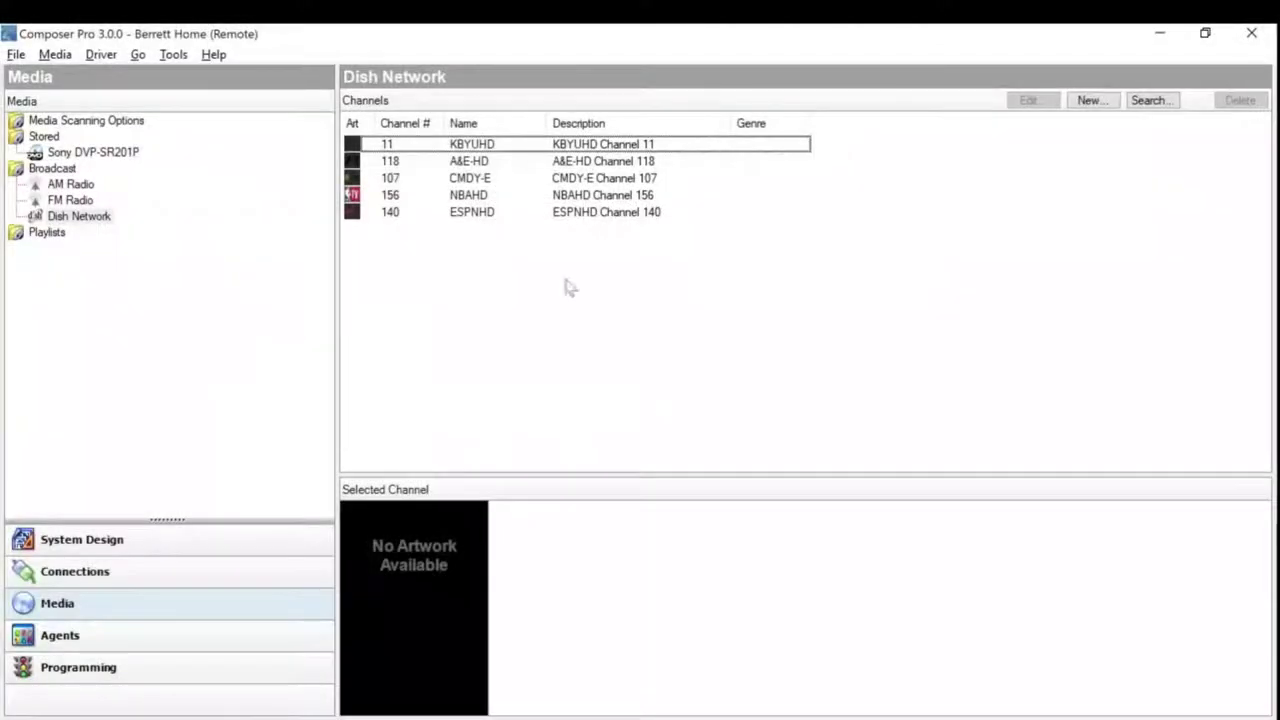
Rename channel 156 to NBA, trim HD from its description, and set genre Sports
double_click(488, 196)
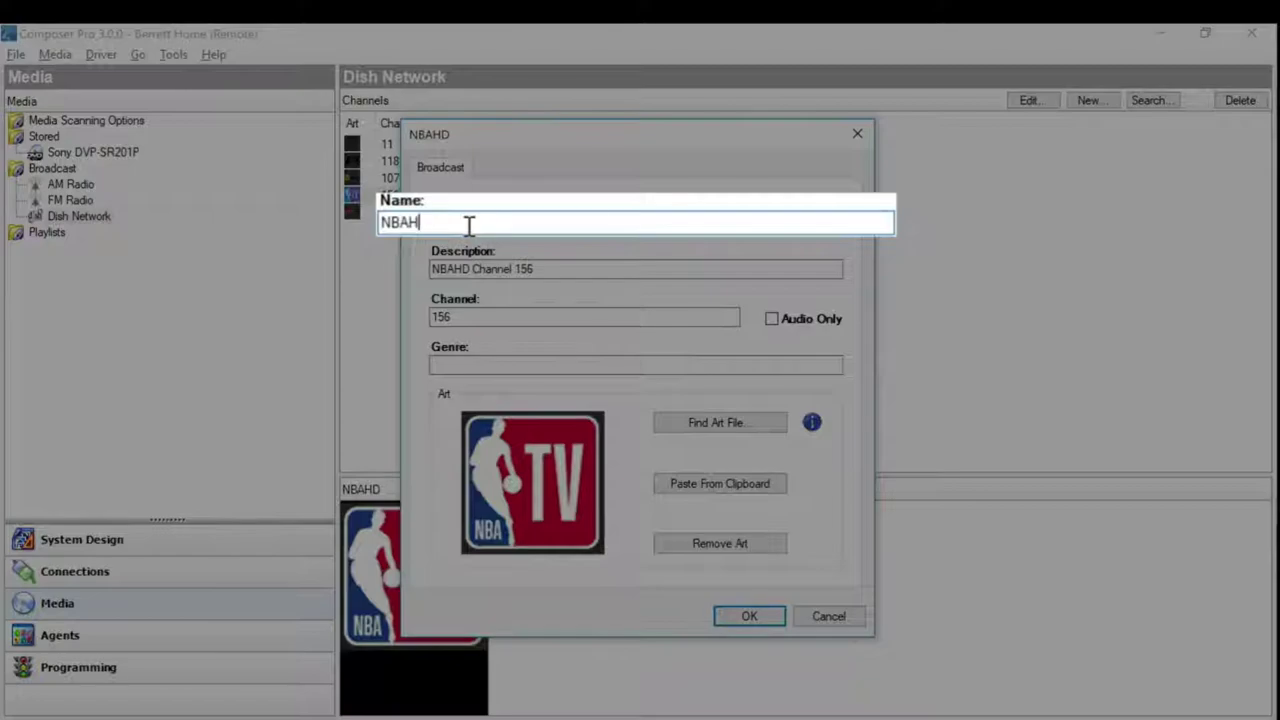
key("BackSpace")
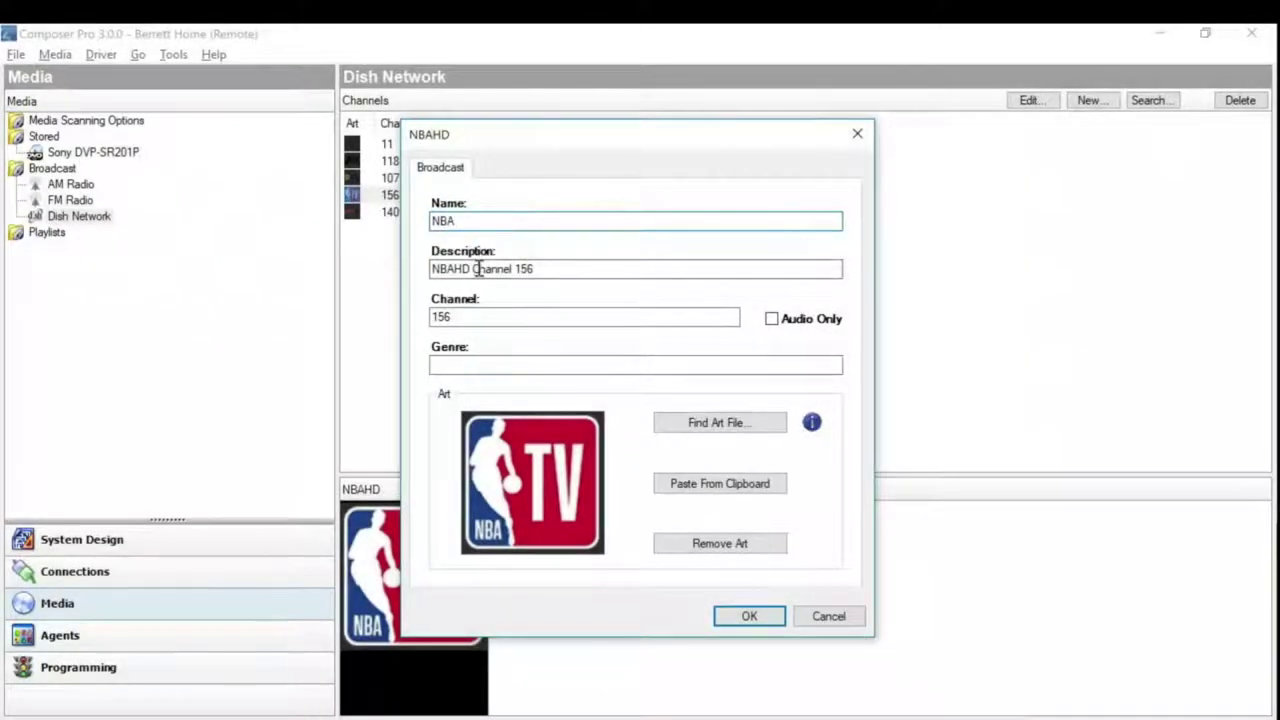
left_click(478, 268)
key("BackSpace")
key("BackSpace")
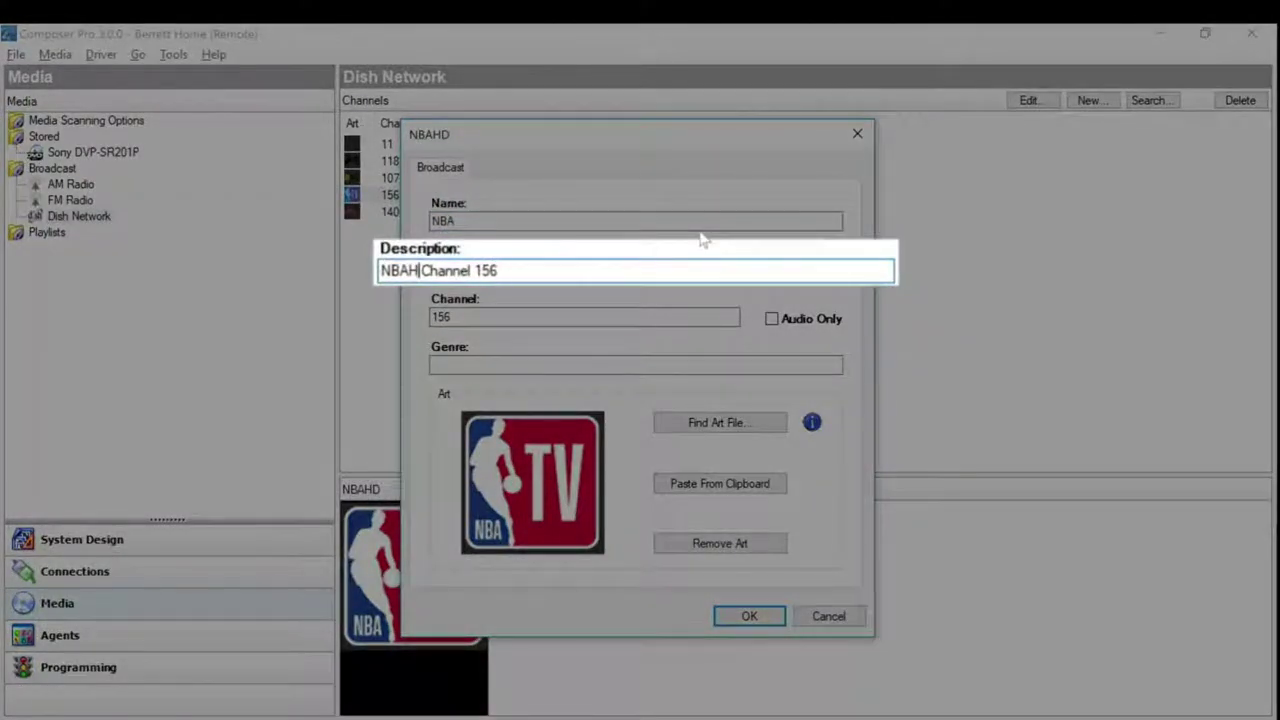
key("BackSpace")
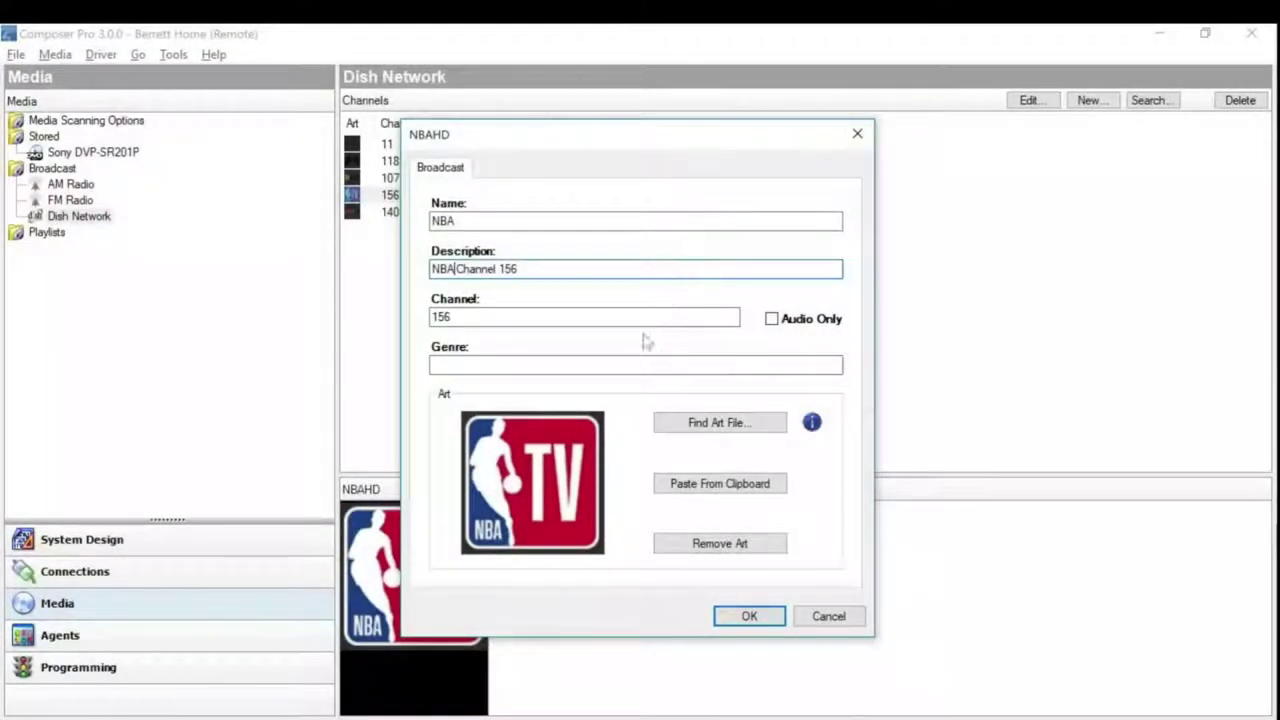
left_click(643, 365)
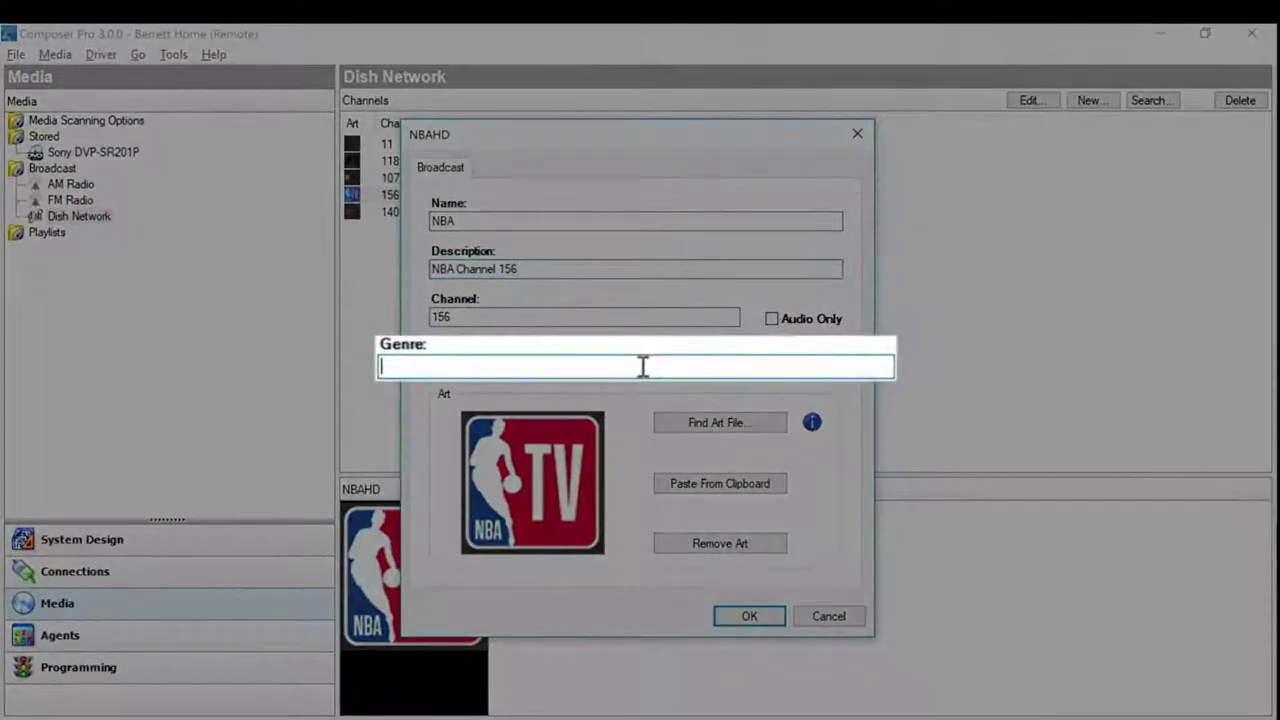
type("Sports")
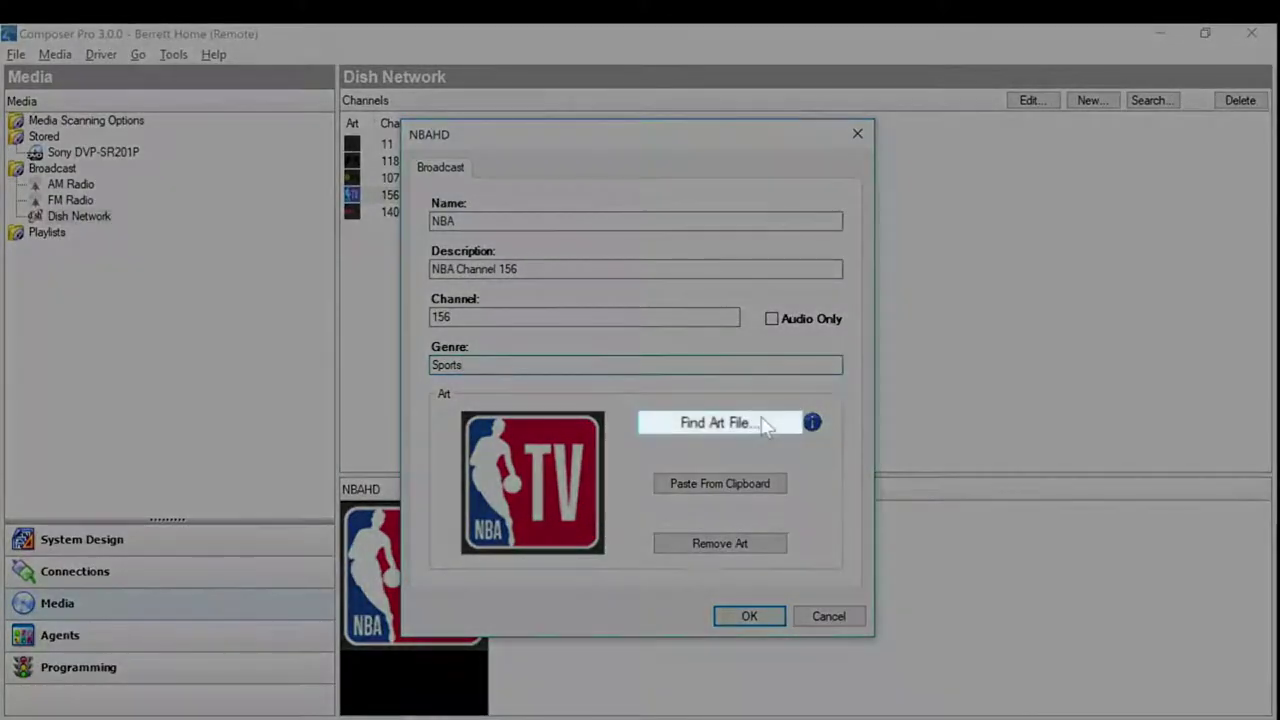
Assign NBA.jpg as the channel's artwork and save the channel
left_click(765, 426)
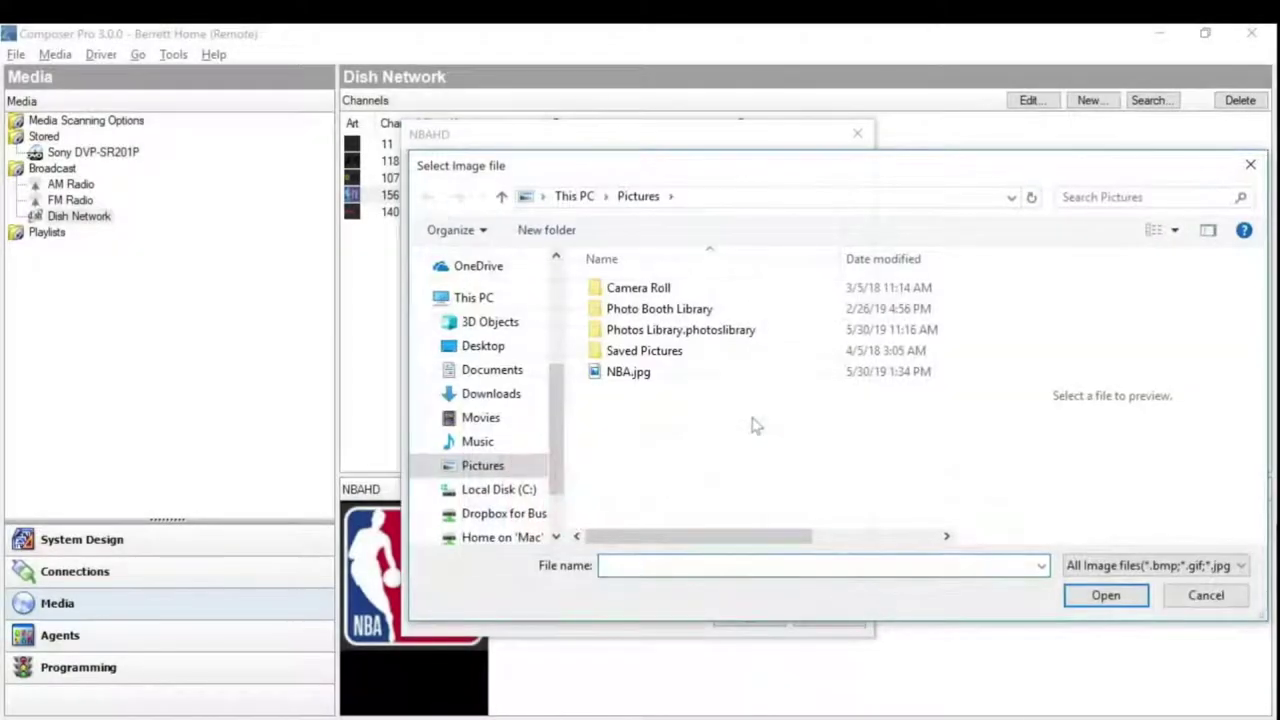
left_click(706, 384)
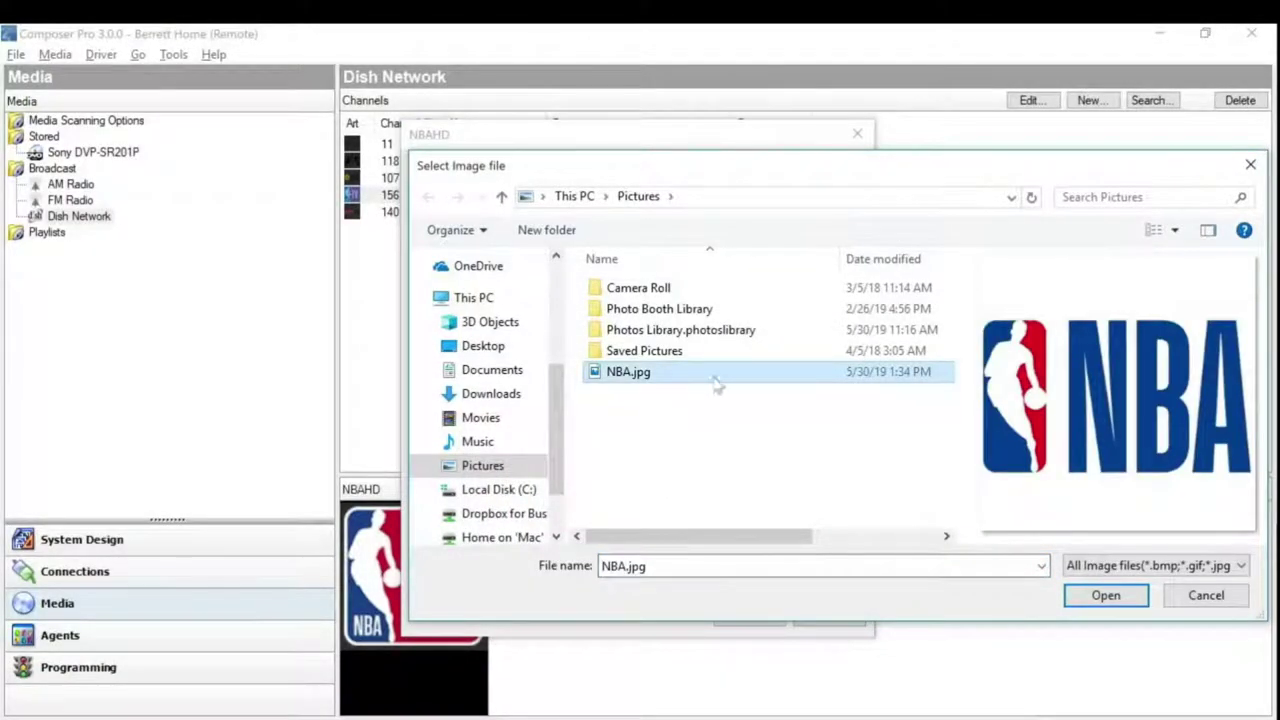
left_click(1106, 595)
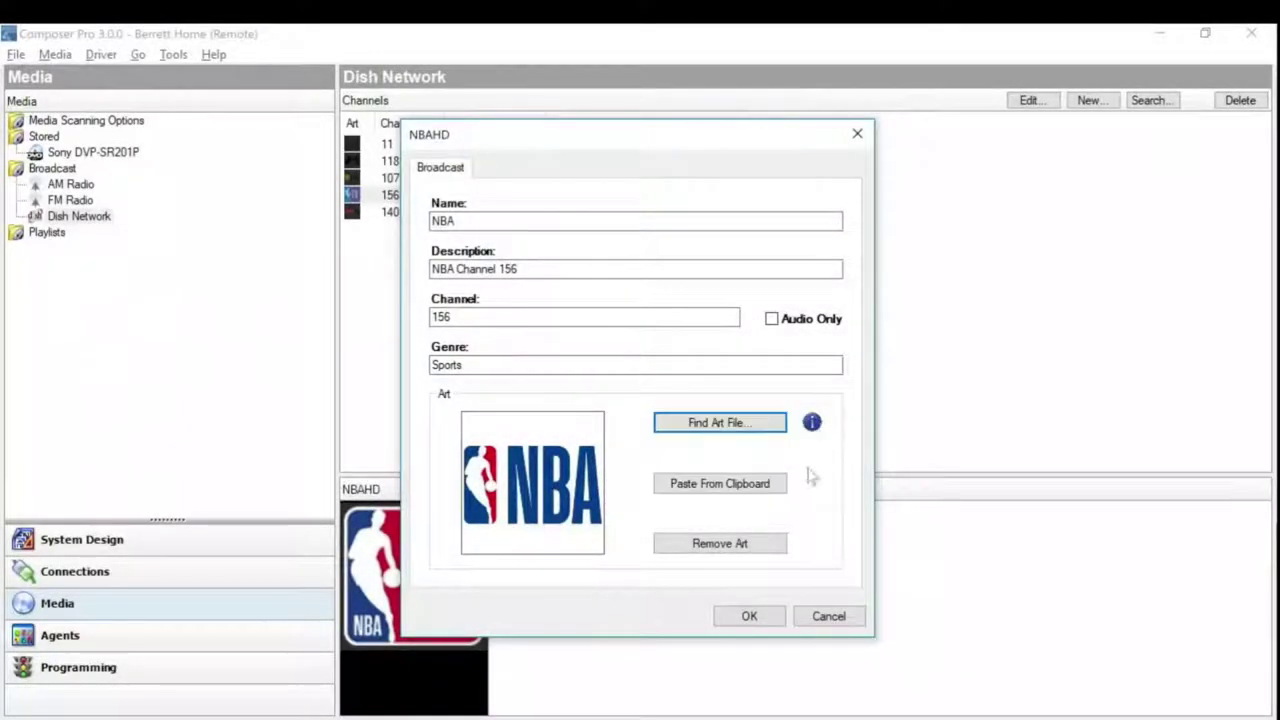
left_click(749, 616)
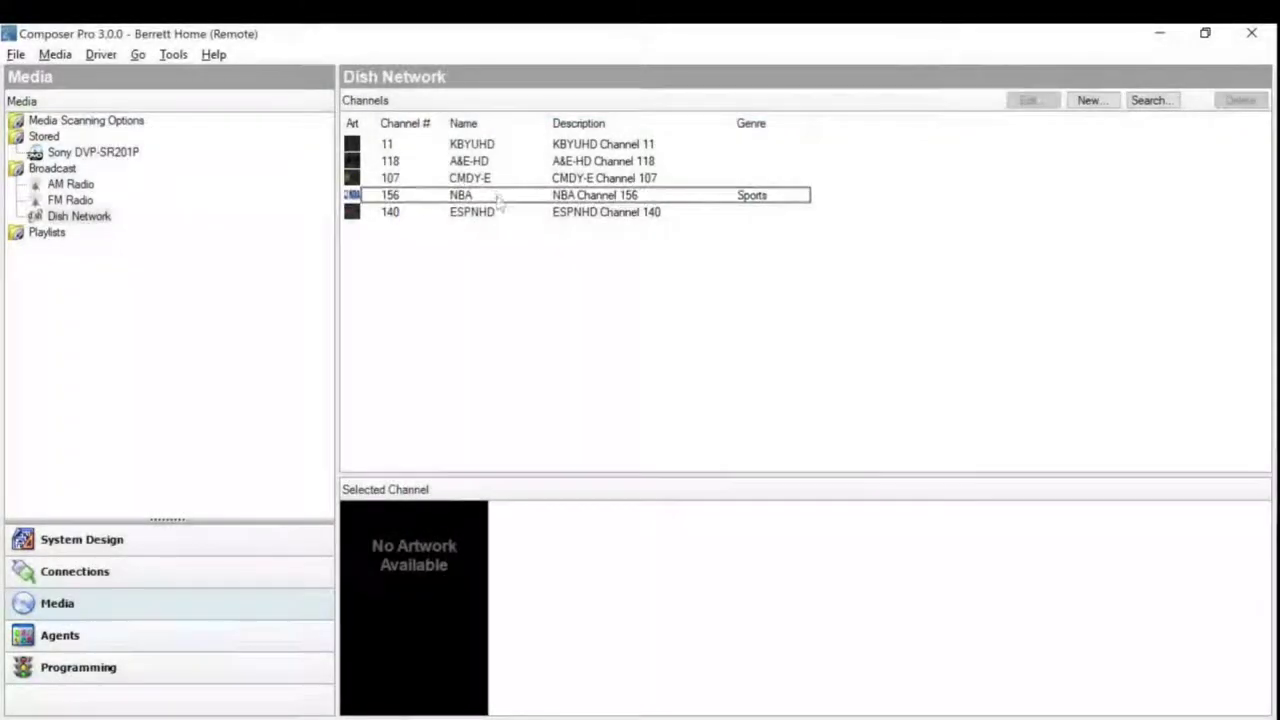
Open Comedy Central channel 107 (CMDY-E) and select its name field
double_click(486, 178)
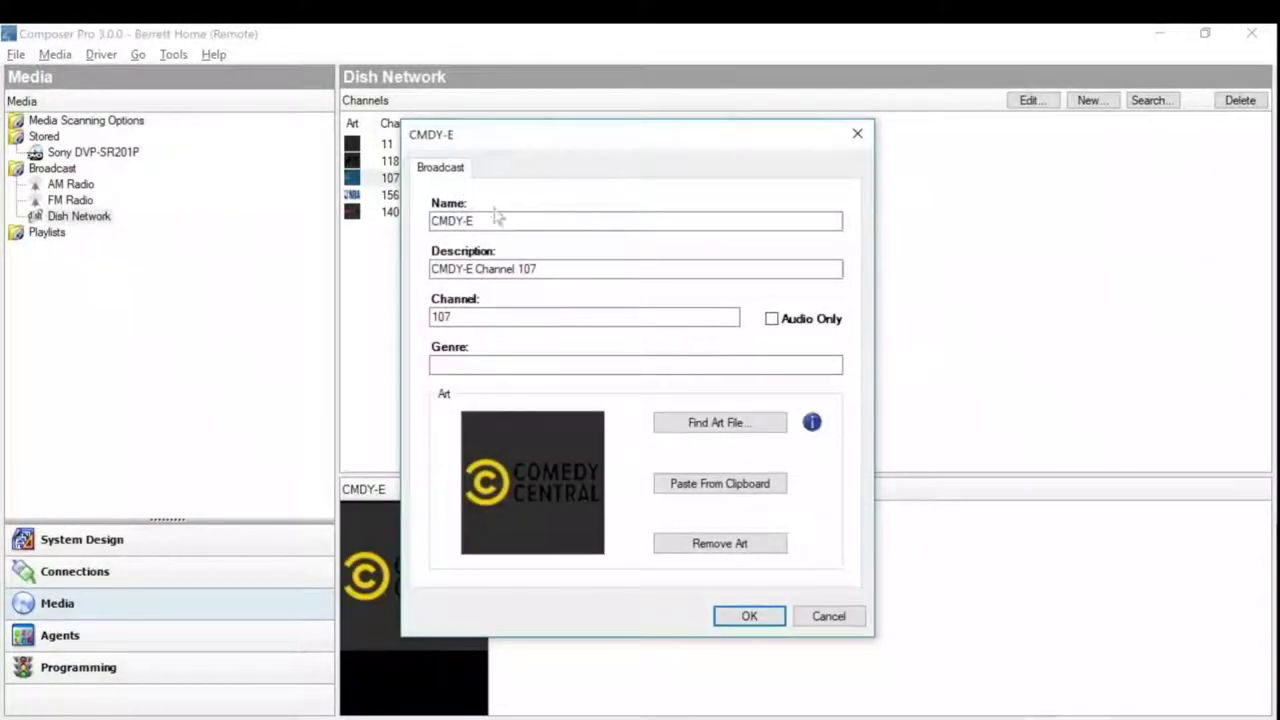
left_click(502, 223)
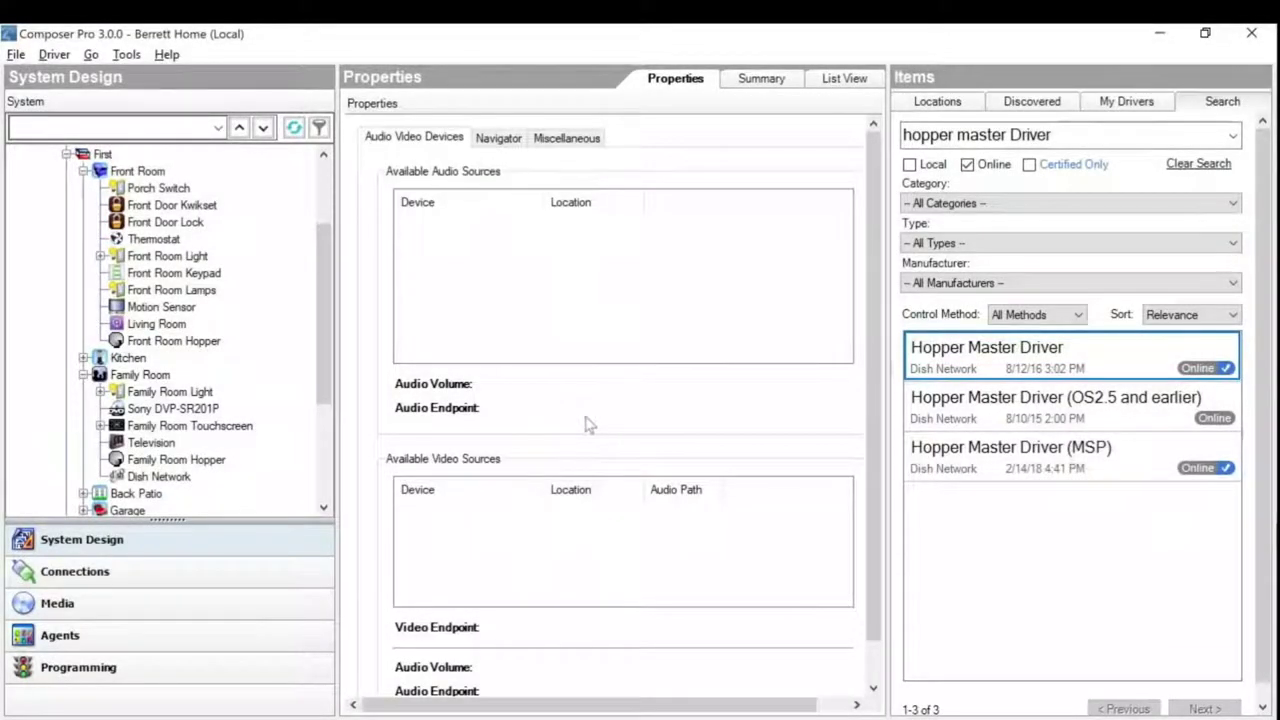
Link the Dish Network video output to the Family Room and Front Room Hoppers' Satellite Inputs
left_click(275, 571)
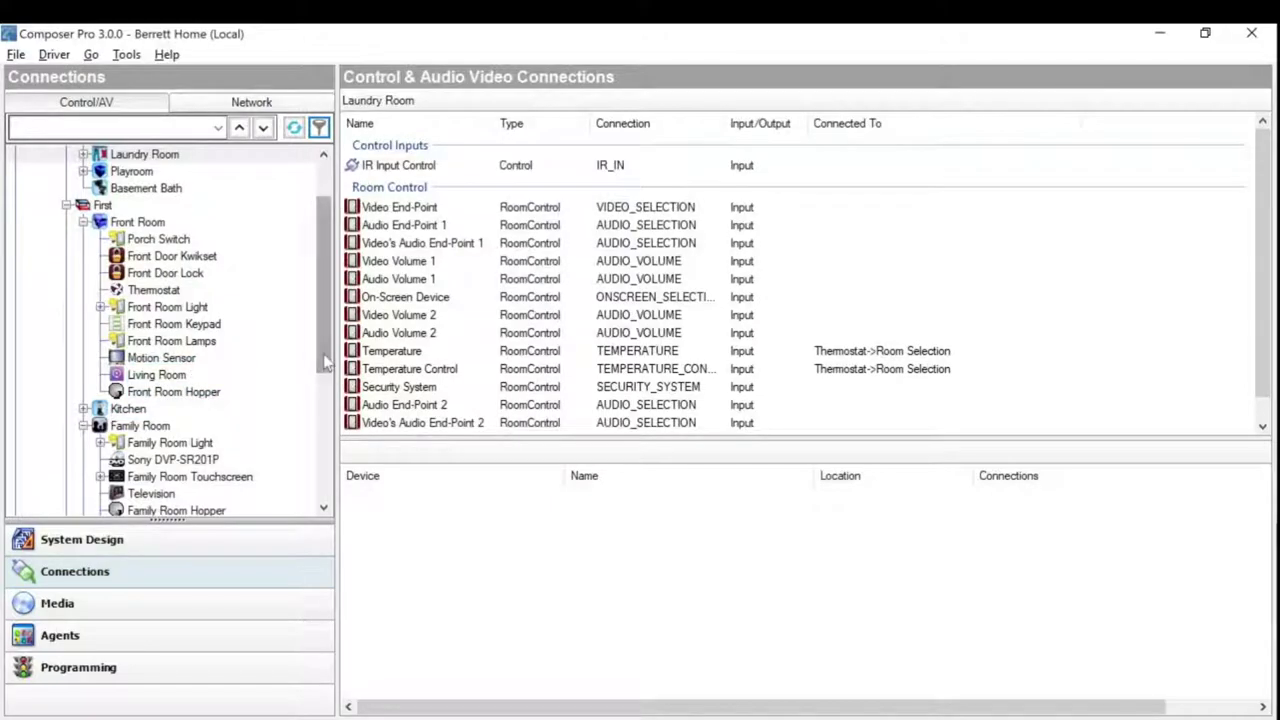
scroll(323, 400, "down", 3)
left_click(190, 444)
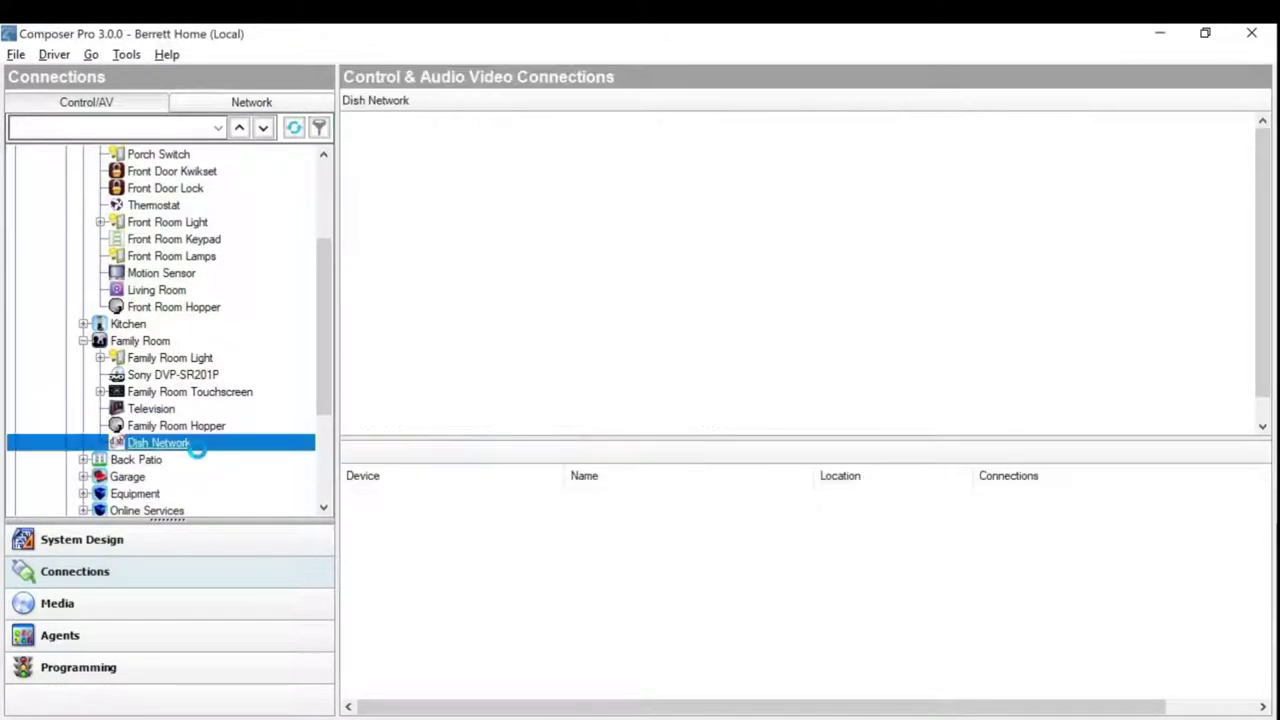
left_click(828, 167)
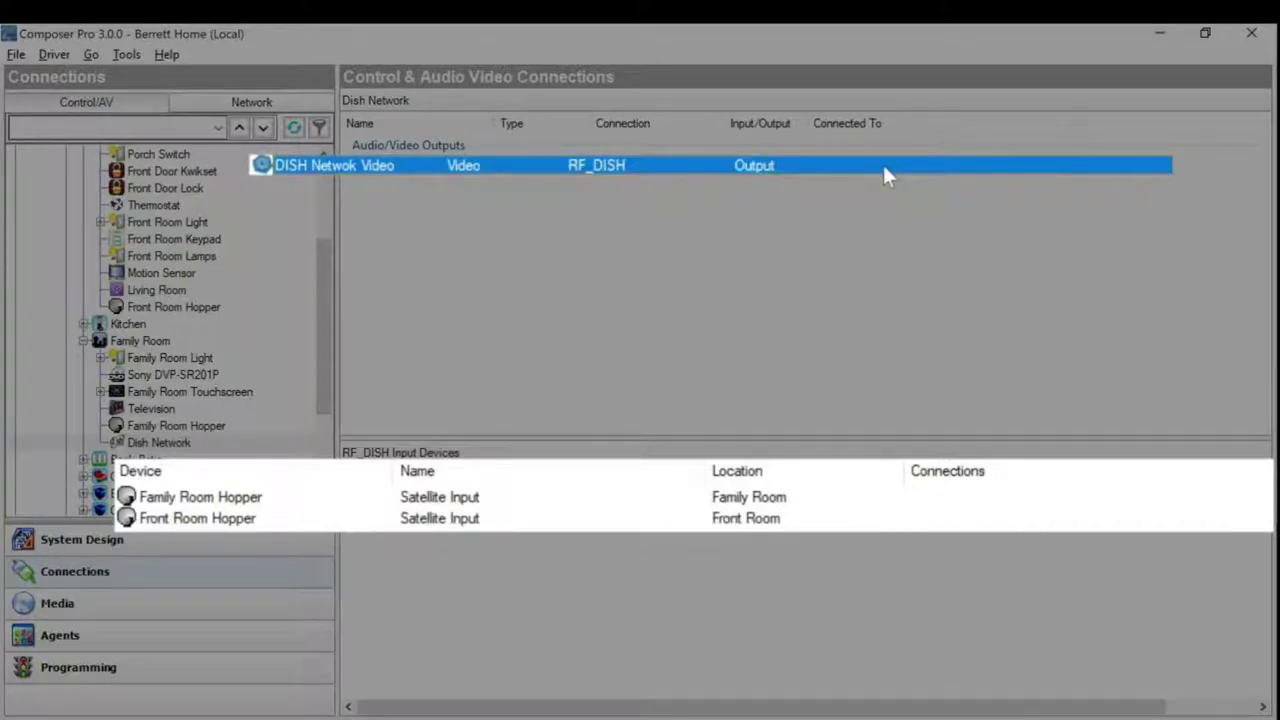
left_click_drag(884, 168, 855, 353)
left_click_drag(753, 479, 770, 494)
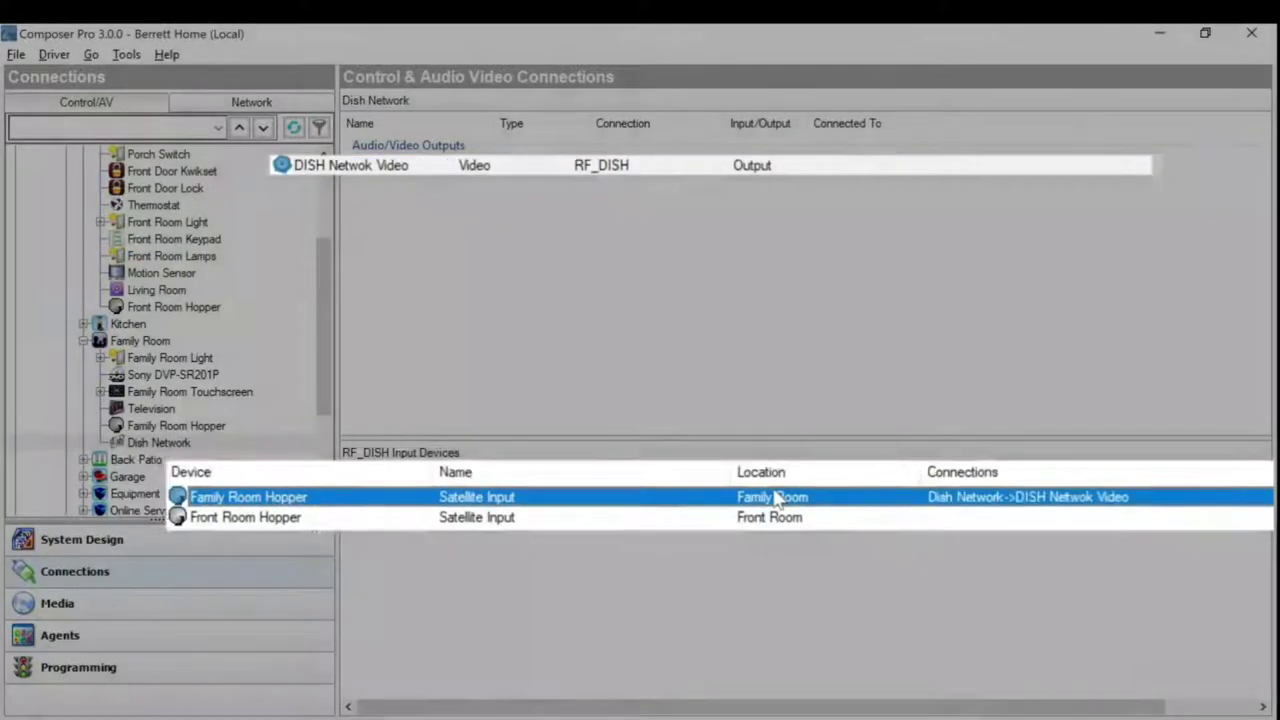
left_click_drag(782, 176, 832, 526)
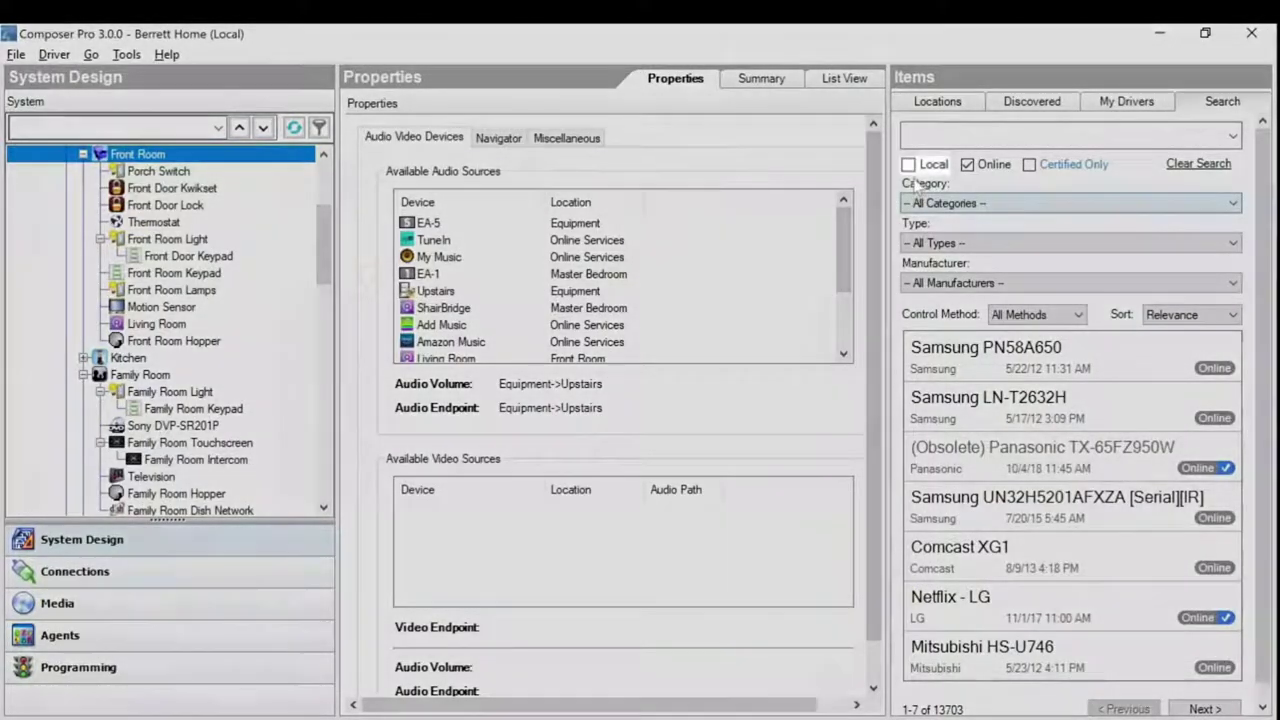
Search local drivers for 'dish network' and add Dish Network to the Front Room
left_click(908, 165)
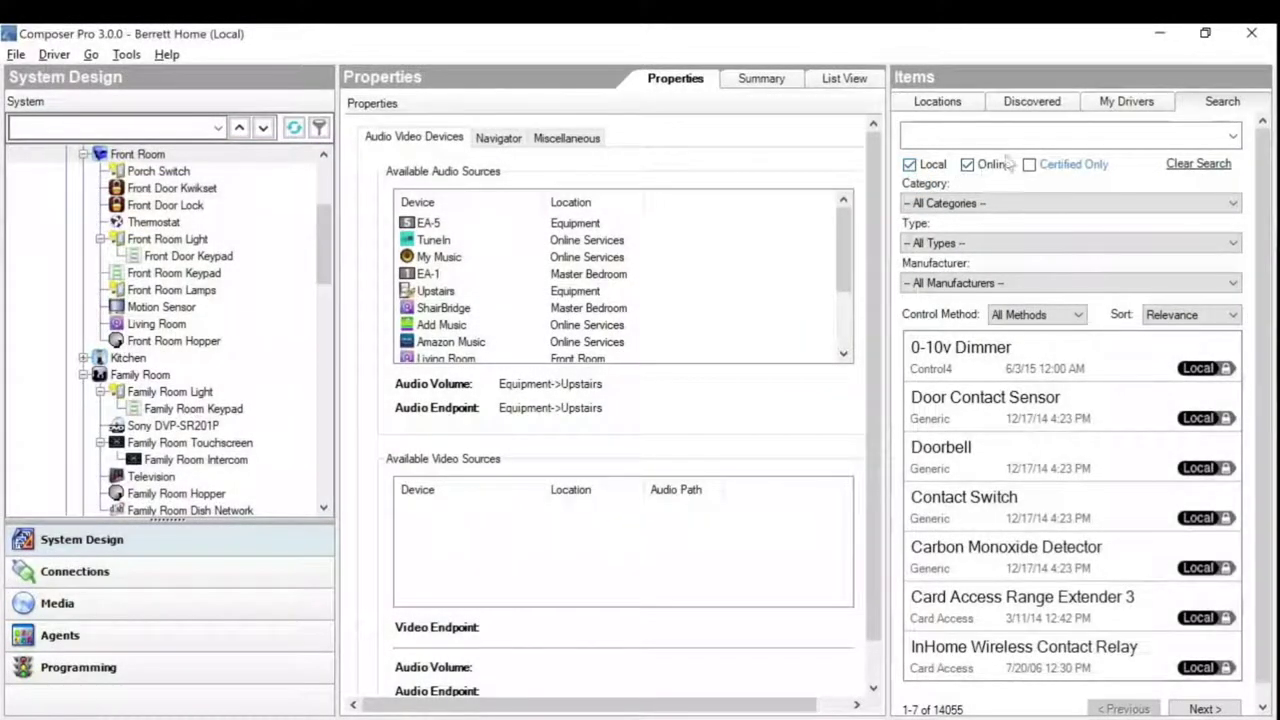
left_click(1082, 143)
type("dish networ")
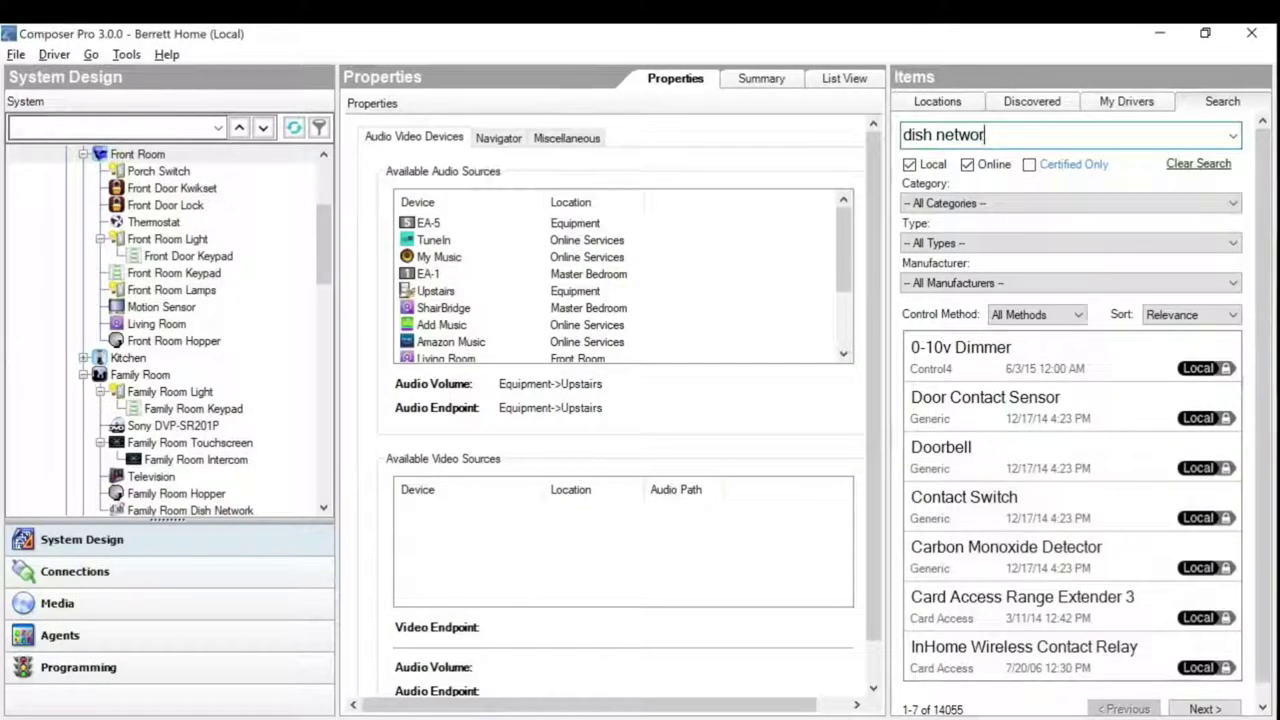
type("k")
double_click(1090, 397)
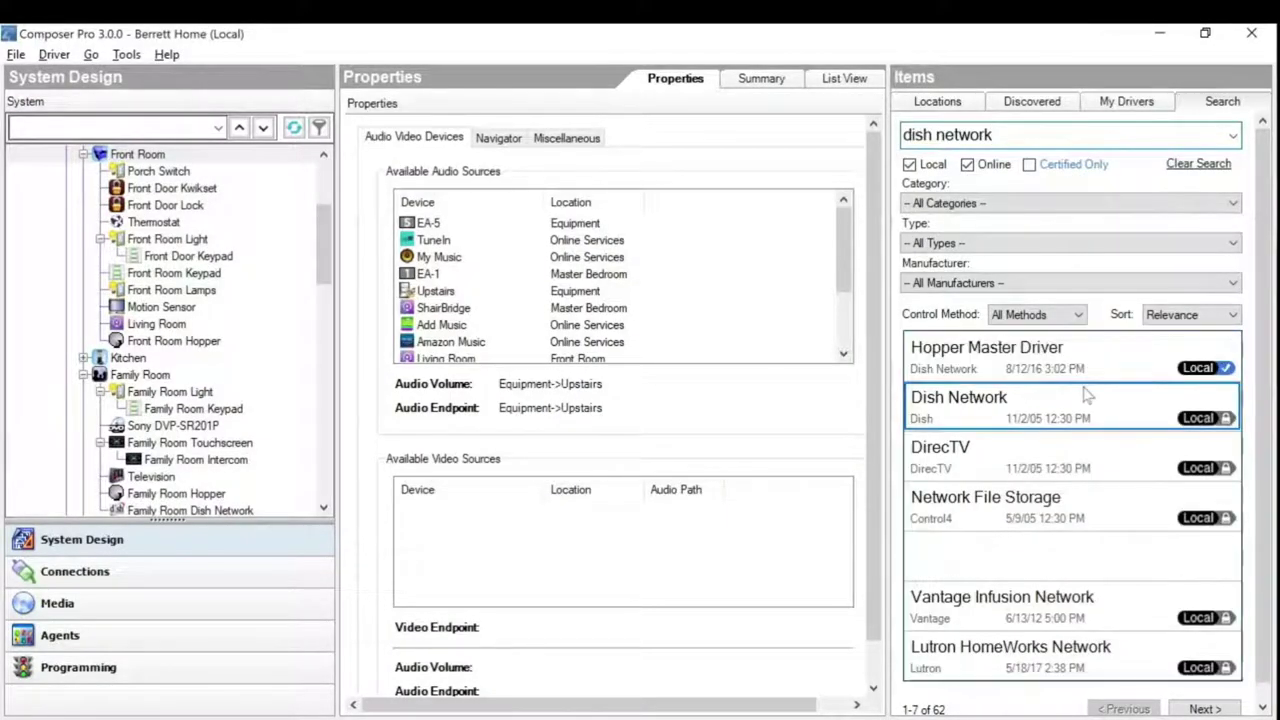
Rename the new driver to 'Front Room Dish Network'
left_click(140, 359)
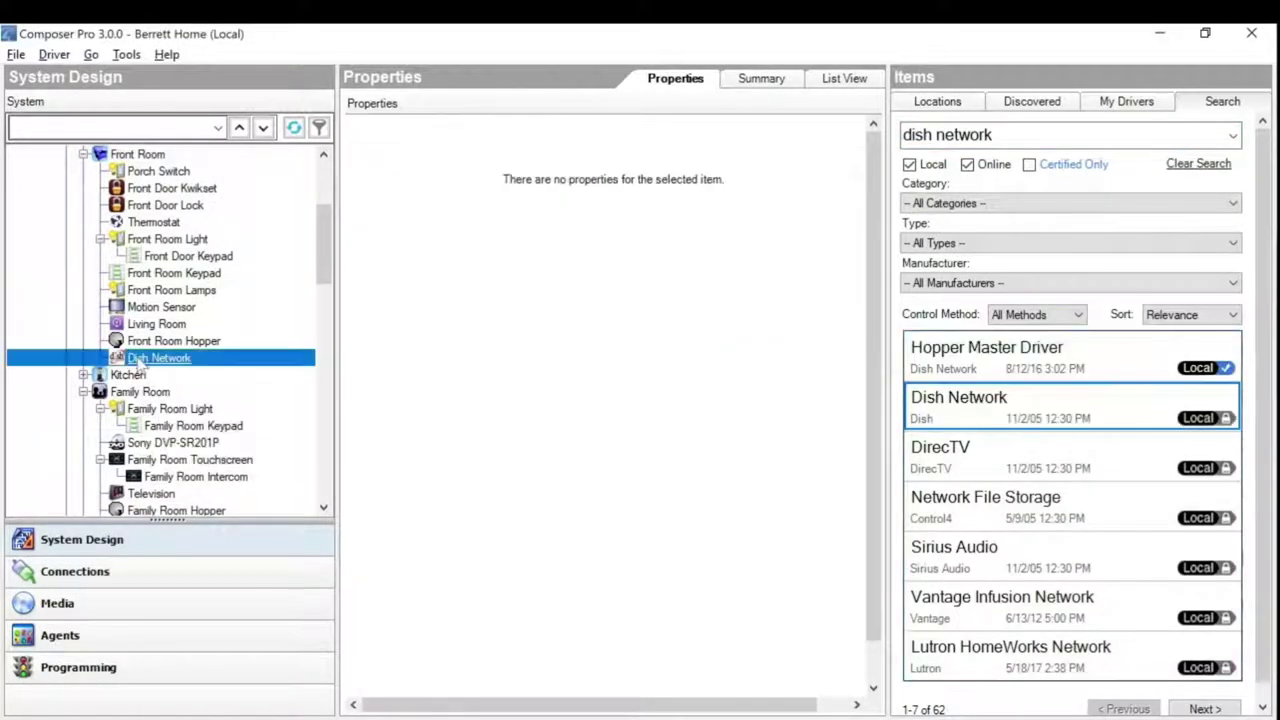
left_click(142, 362)
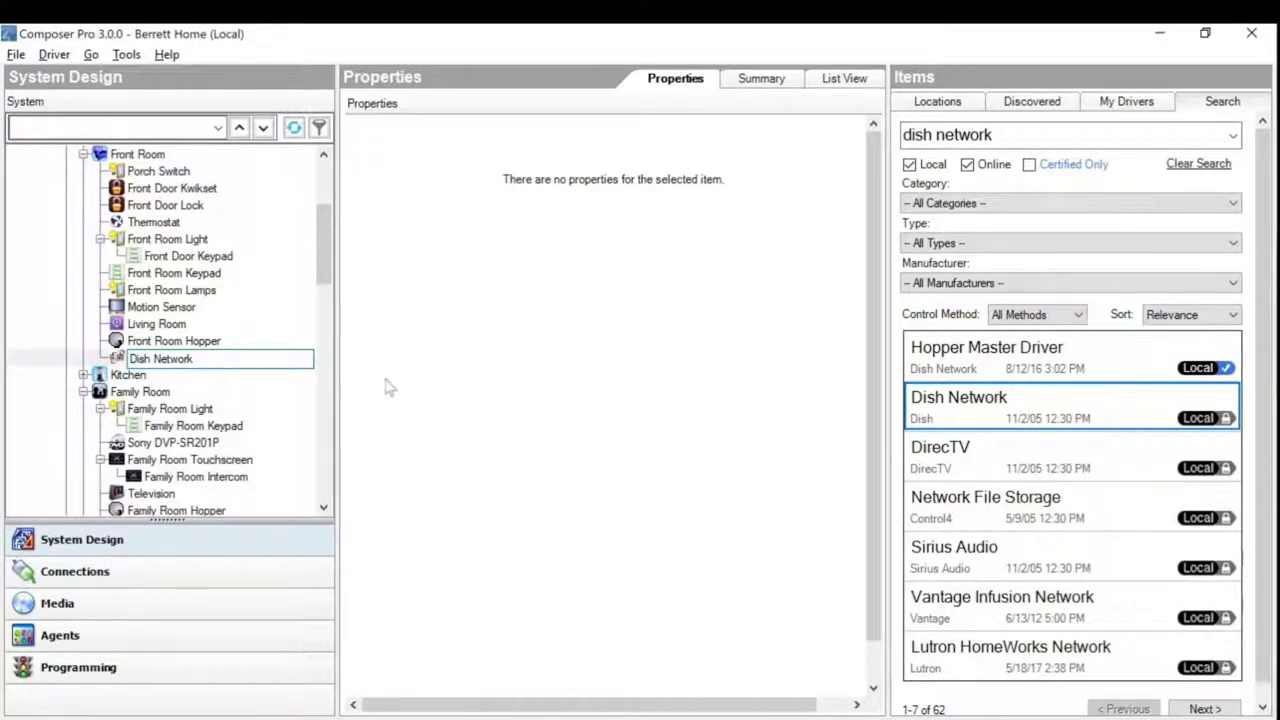
type("Front Room")
key("Return")
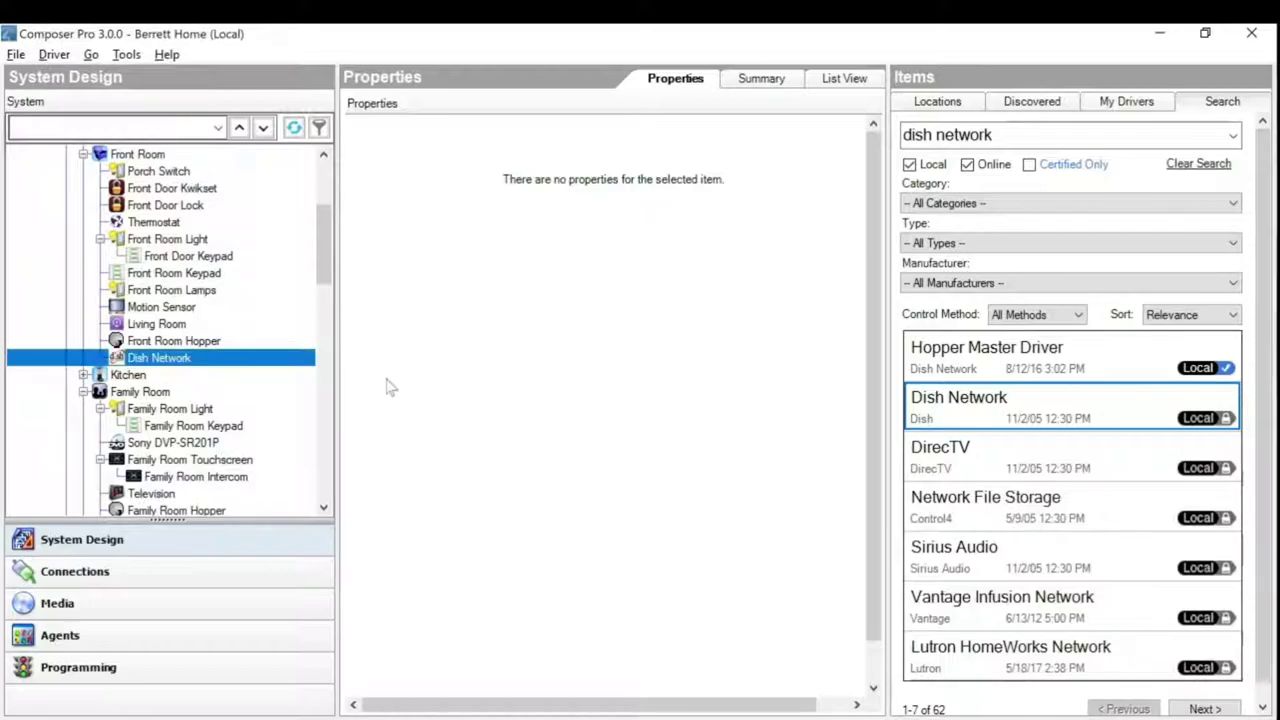
Connect each room's DISH video output to its matching Front Room and Family Room Hopper
left_click(294, 570)
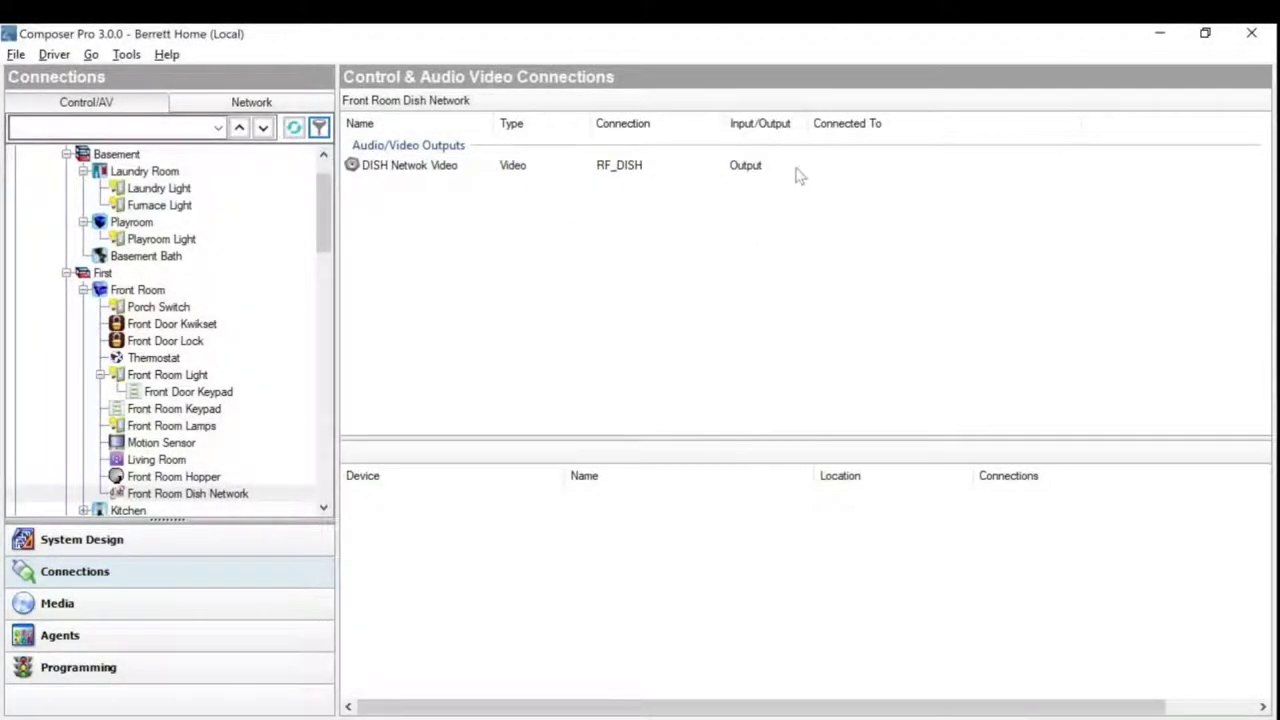
left_click(798, 175)
left_click_drag(798, 175, 766, 512)
left_click_drag(325, 220, 326, 298)
left_click(266, 375)
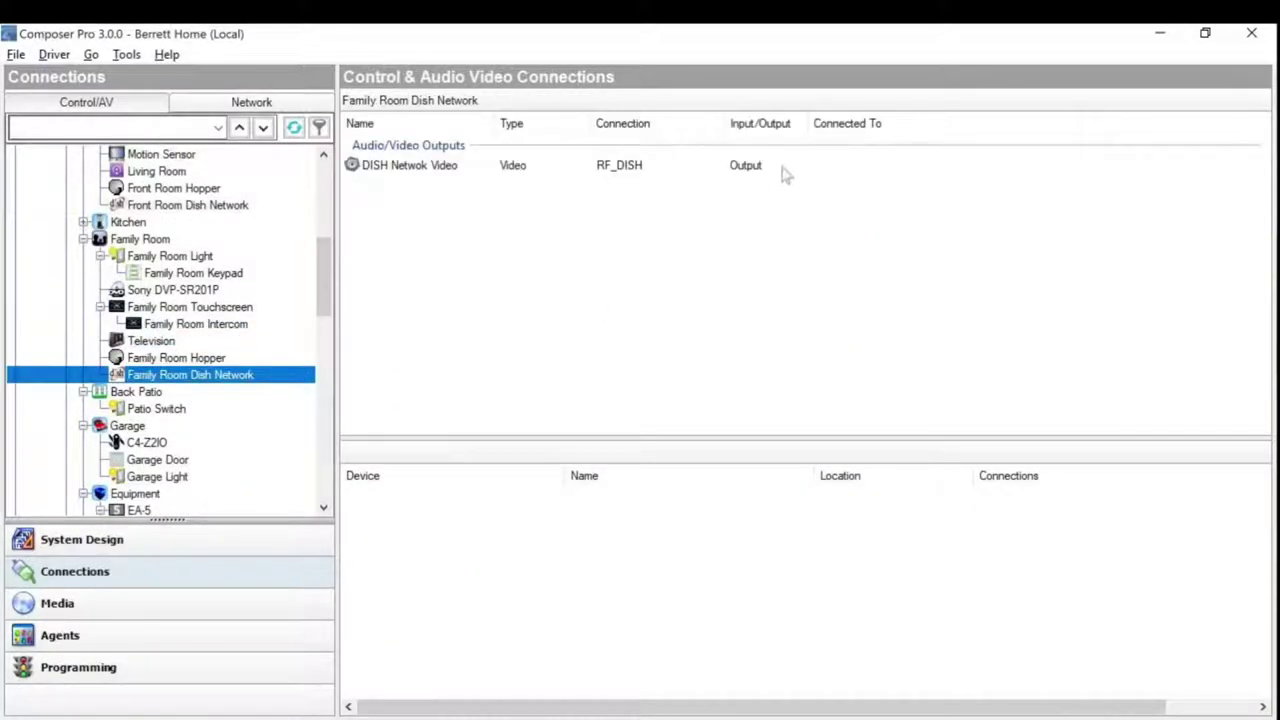
left_click_drag(786, 170, 828, 497)
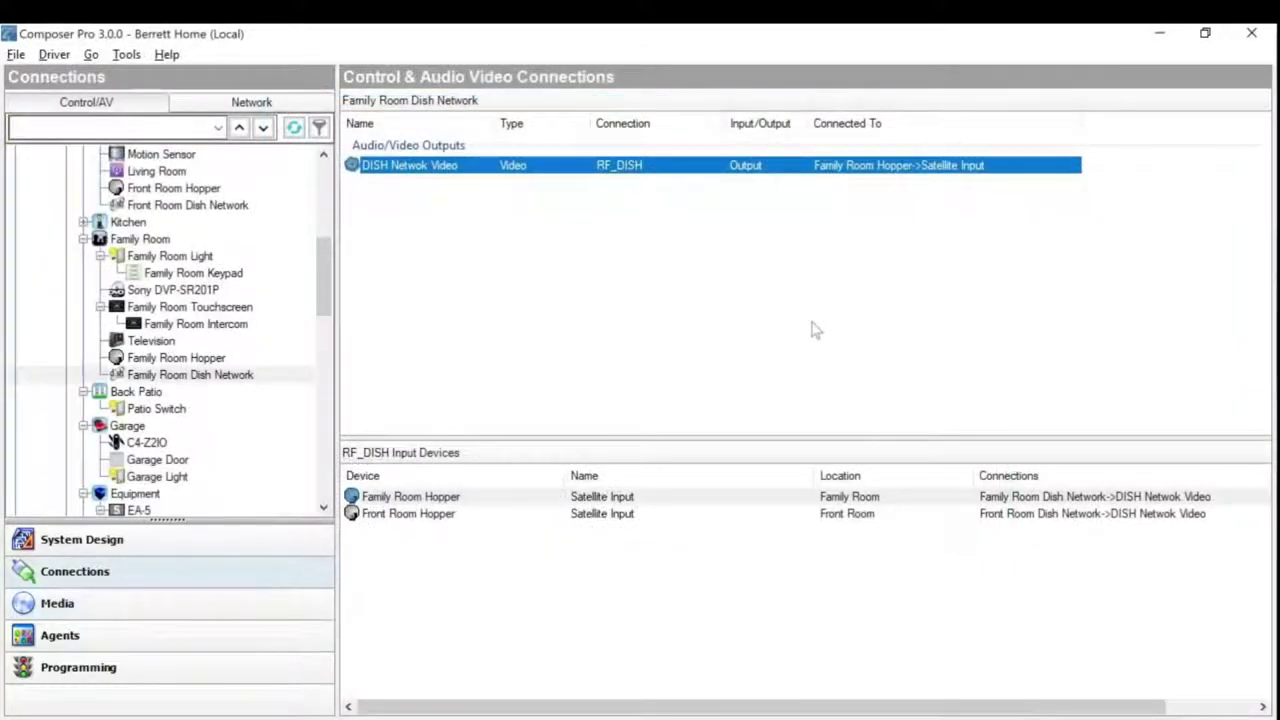
Refresh navigators, then browse the TV's Channels list down to NBATV
left_click(16, 54)
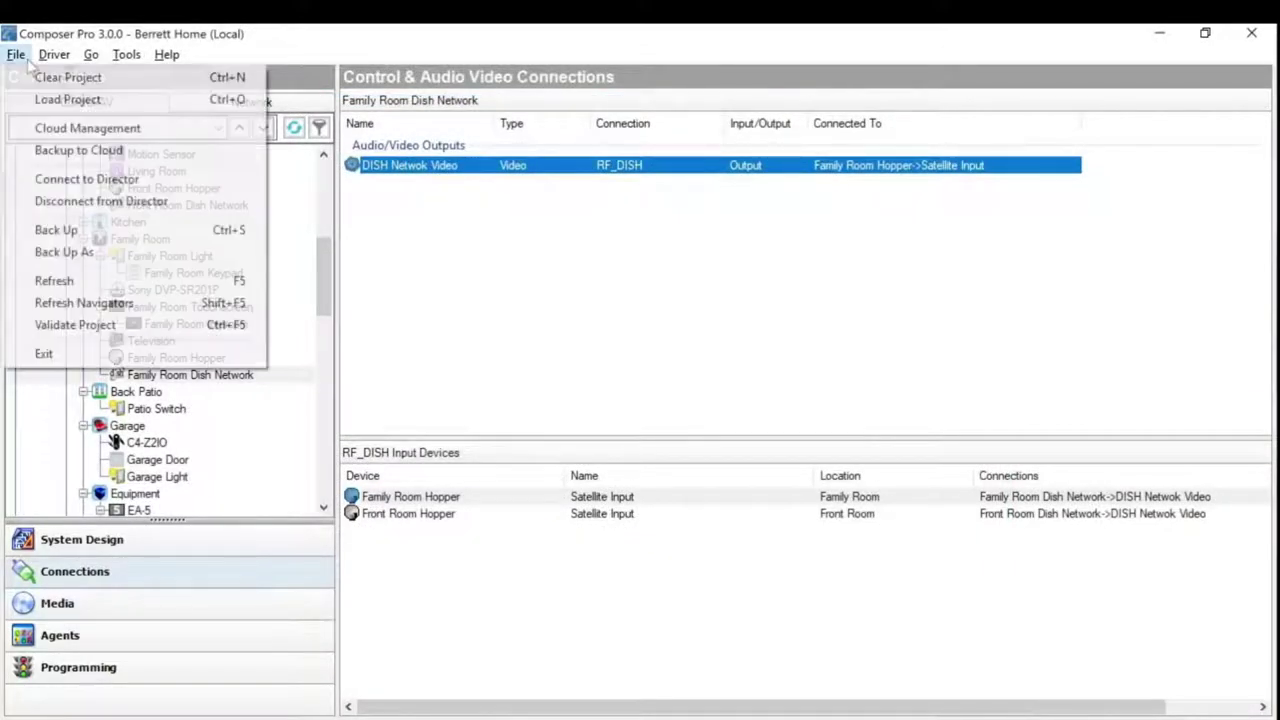
left_click(110, 302)
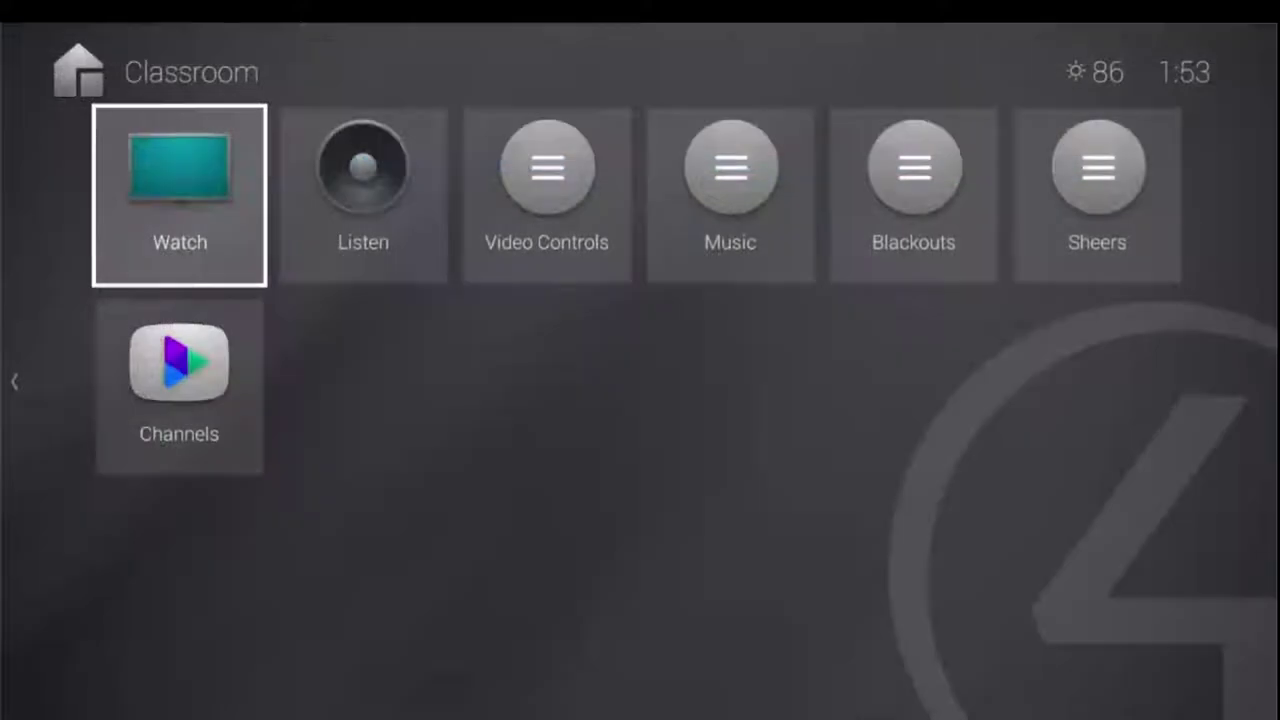
key("Down")
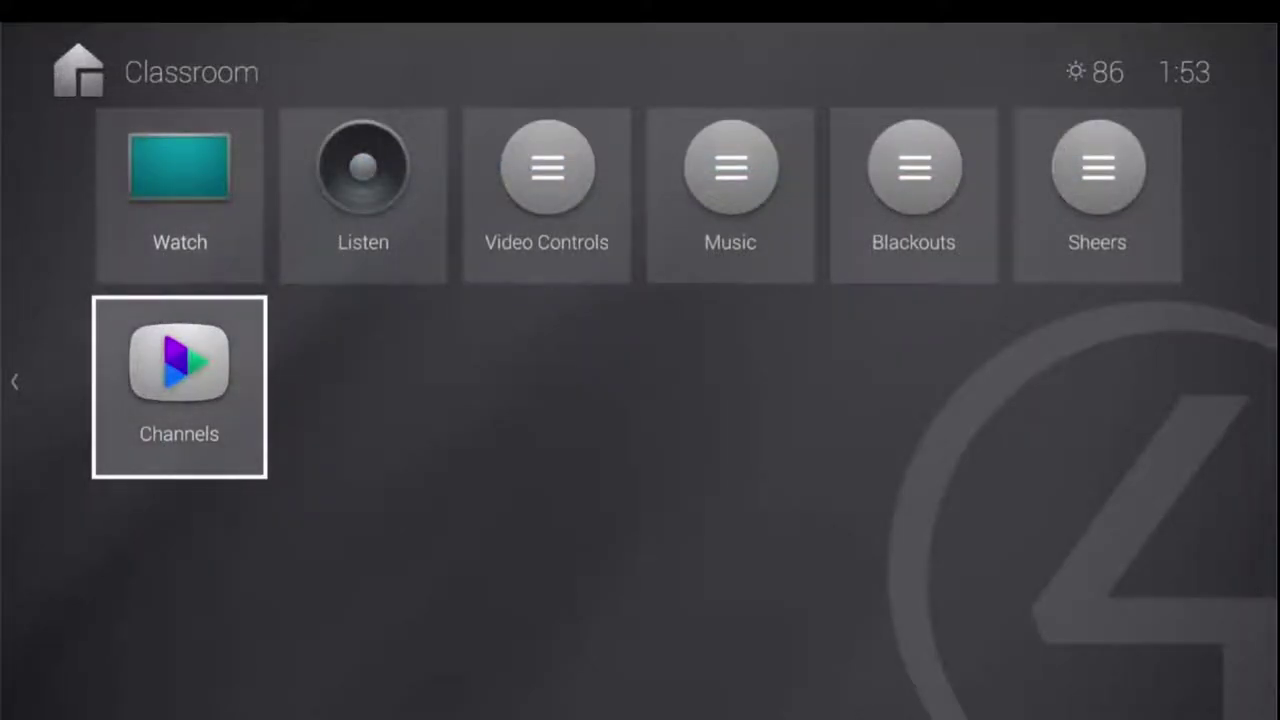
key("Return")
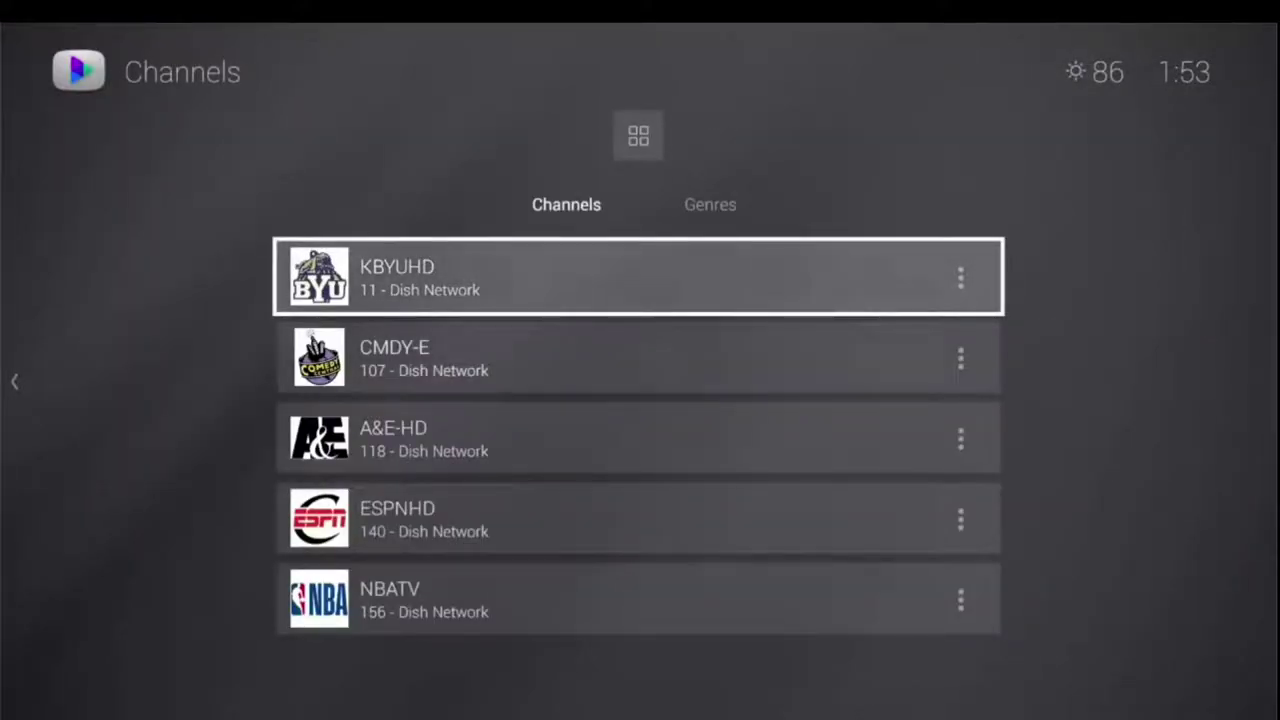
key("Down")
key("Down")
key("Down")
key("Down")
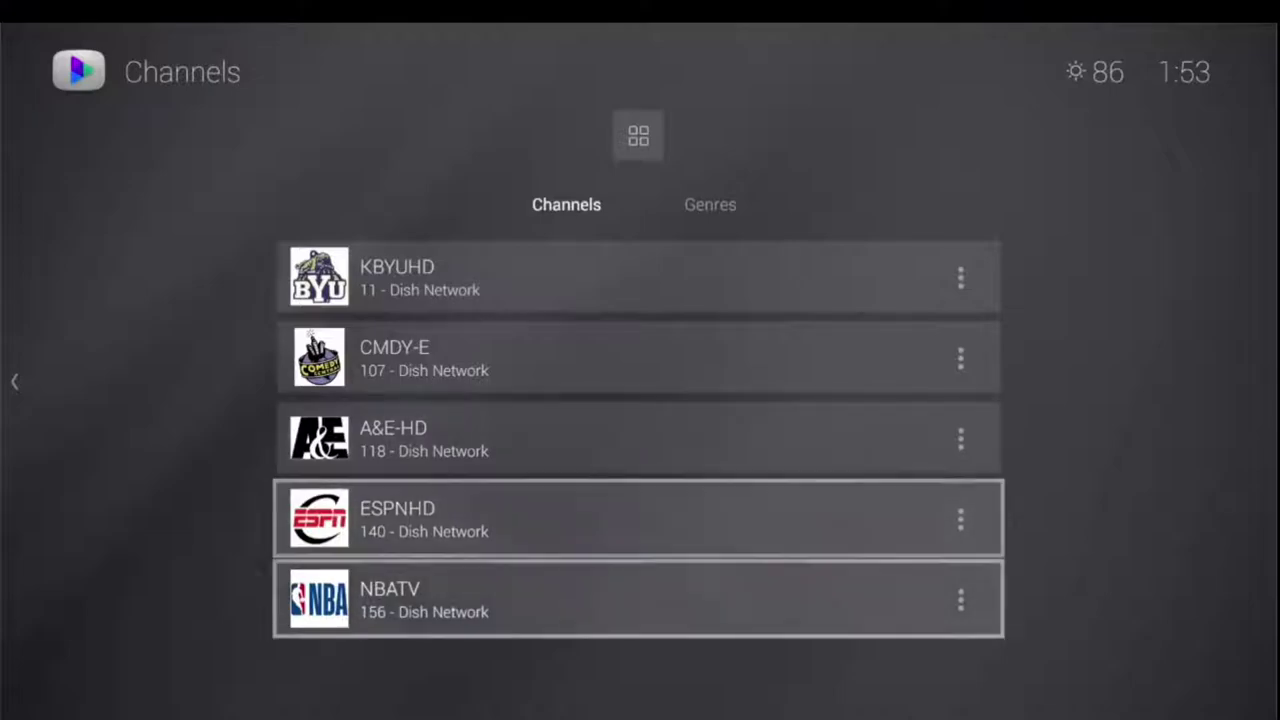